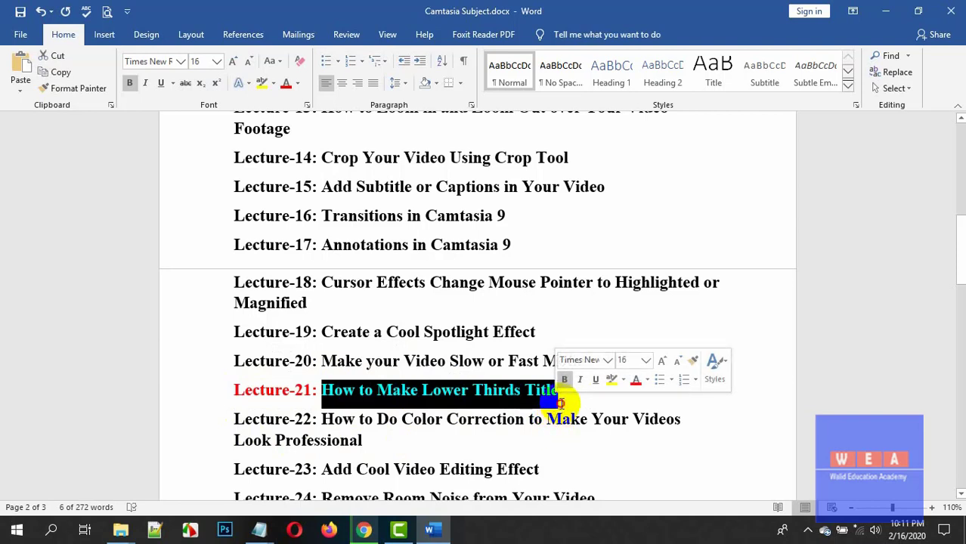
pyautogui.moveTo(557, 390); pyautogui.dragTo(319, 392)
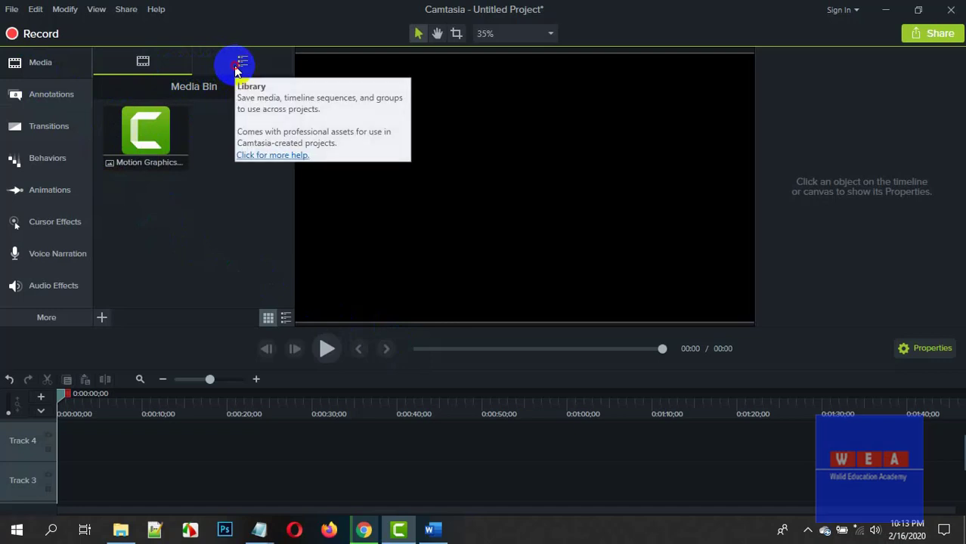
# - Open the media library and expand the Motion Graphics - Lower Thirds folder
pyautogui.click(240, 64)
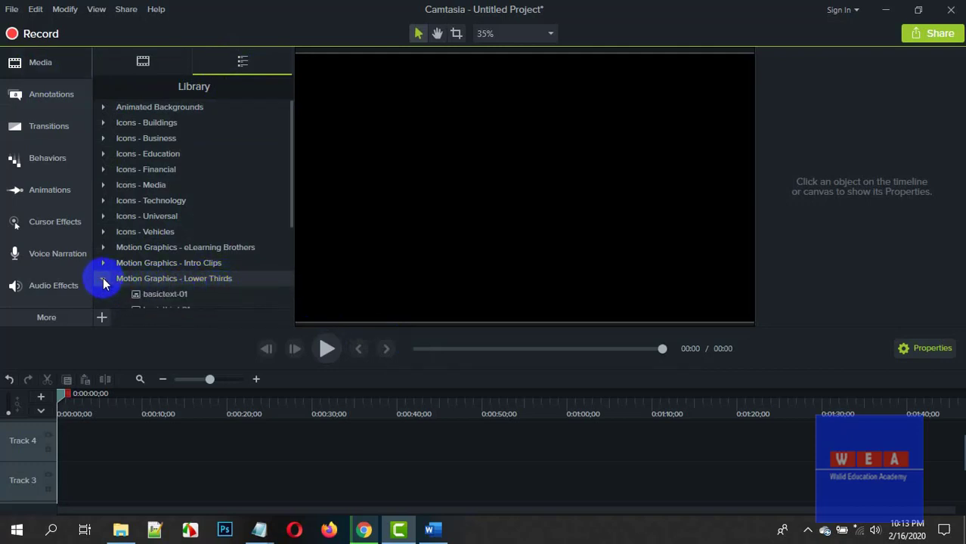
pyautogui.scroll(-2, 130, 280)
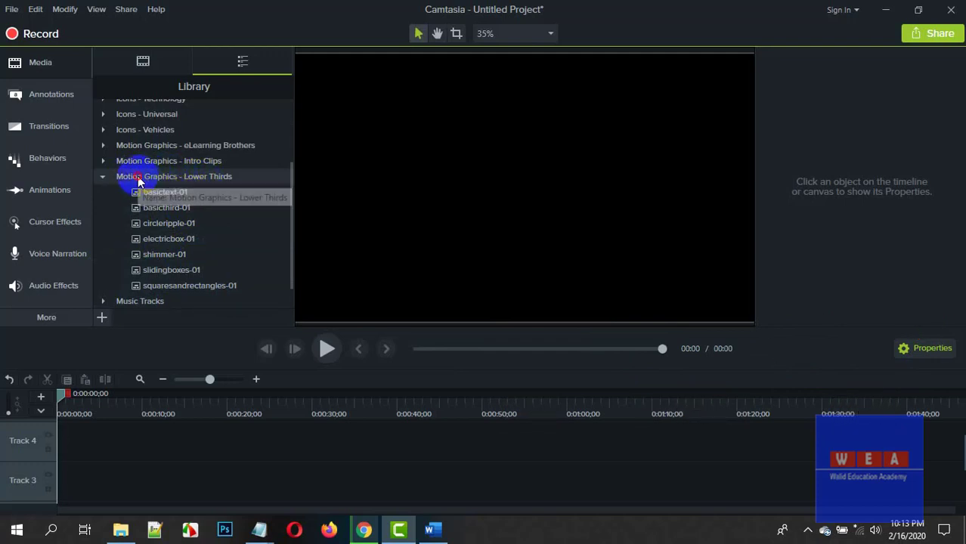
pyautogui.moveTo(139, 181); pyautogui.dragTo(81, 481)
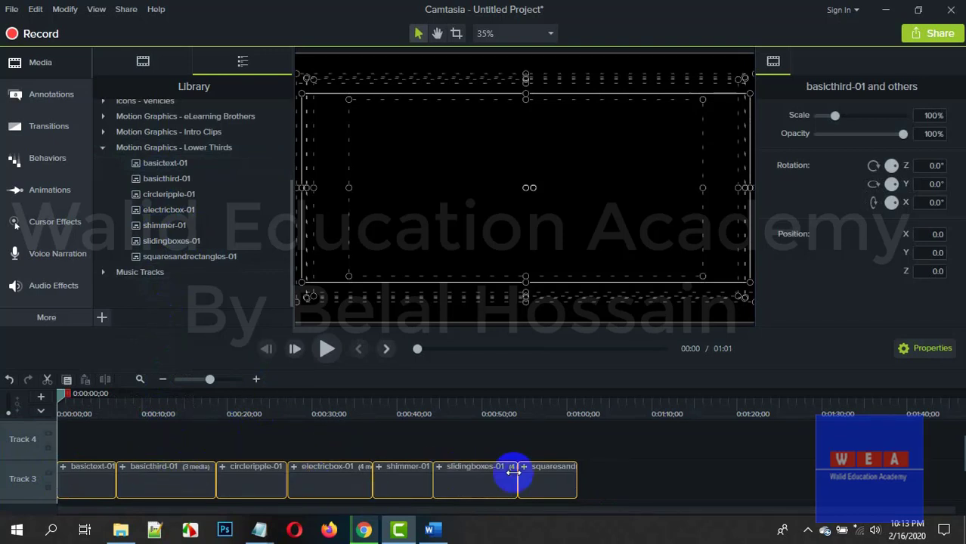
pyautogui.moveTo(587, 482); pyautogui.dragTo(65, 458)
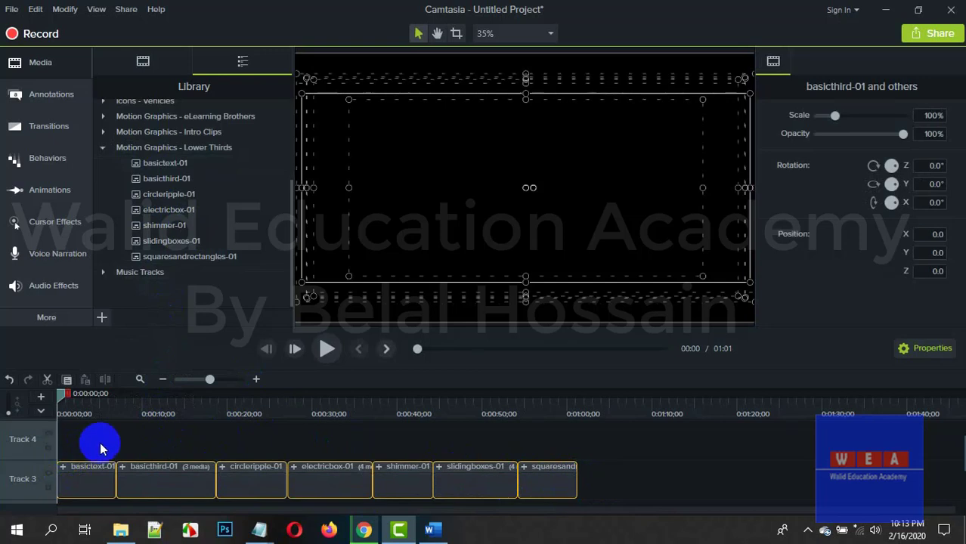
pyautogui.press('Delete')
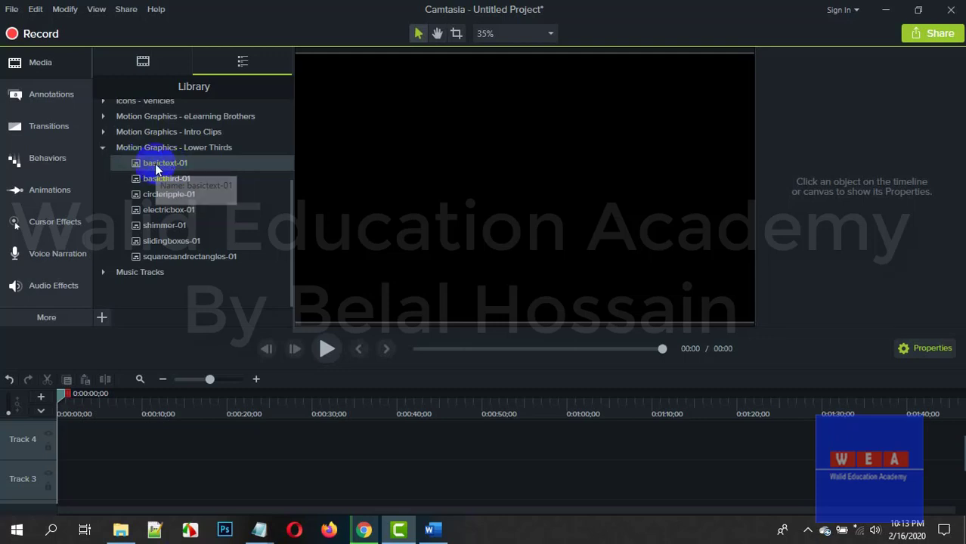
pyautogui.moveTo(152, 165); pyautogui.dragTo(61, 487)
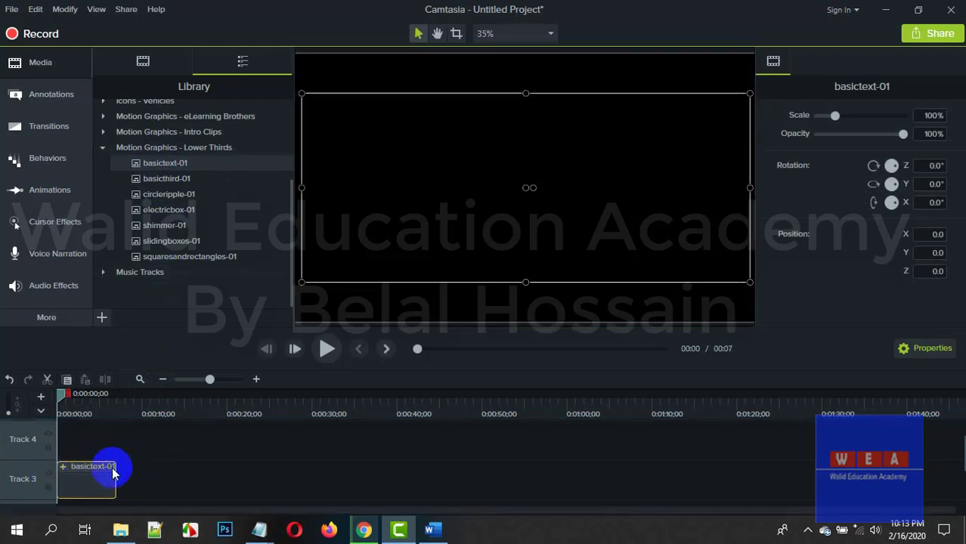
pyautogui.press('Delete')
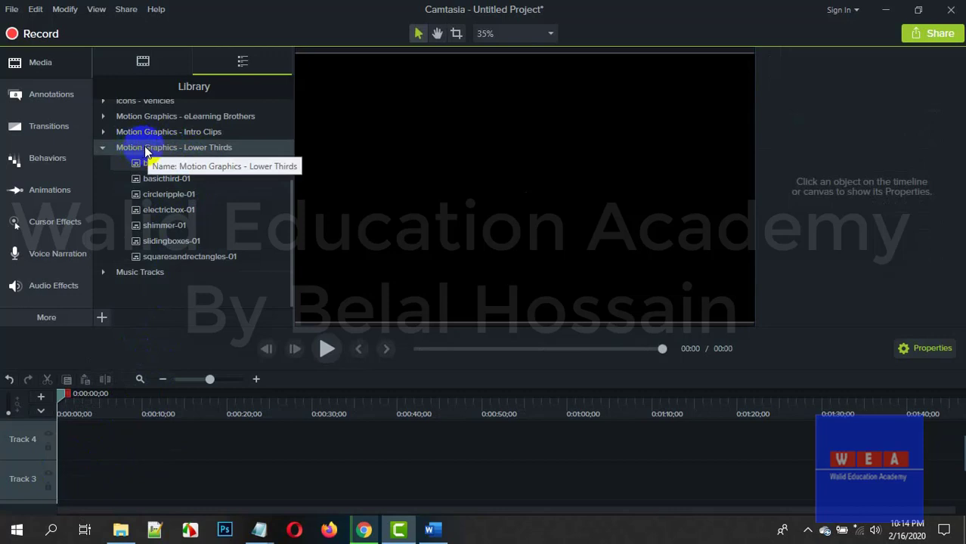
# - Place the whole Motion Graphics - Lower Thirds folder at the start of Track 3 and preview its clips
pyautogui.moveTo(151, 162); pyautogui.dragTo(78, 488)
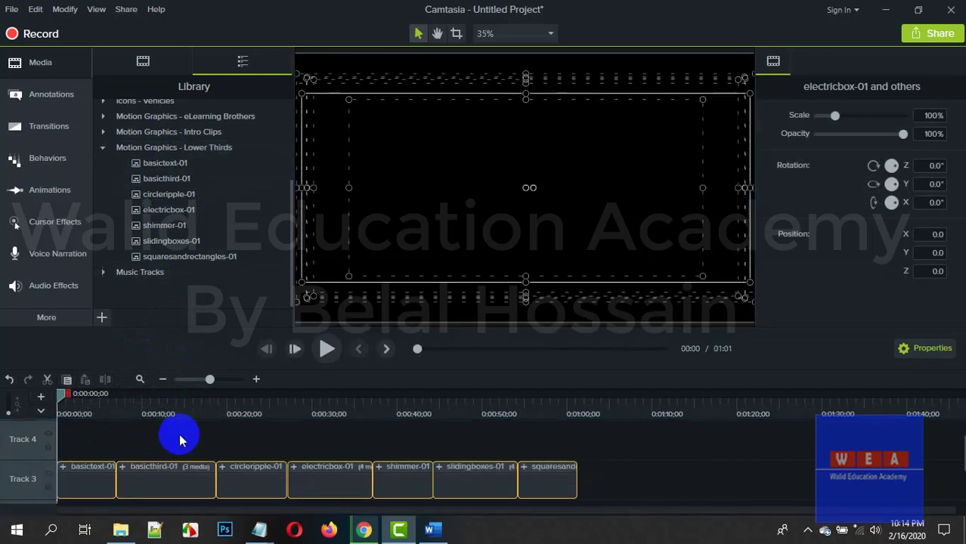
pyautogui.click(326, 349)
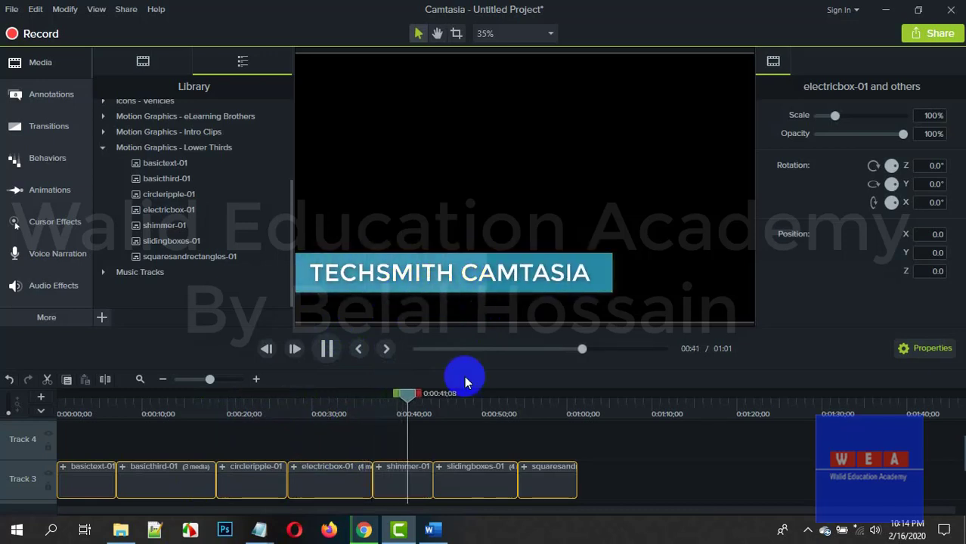
pyautogui.moveTo(422, 402); pyautogui.dragTo(512, 461)
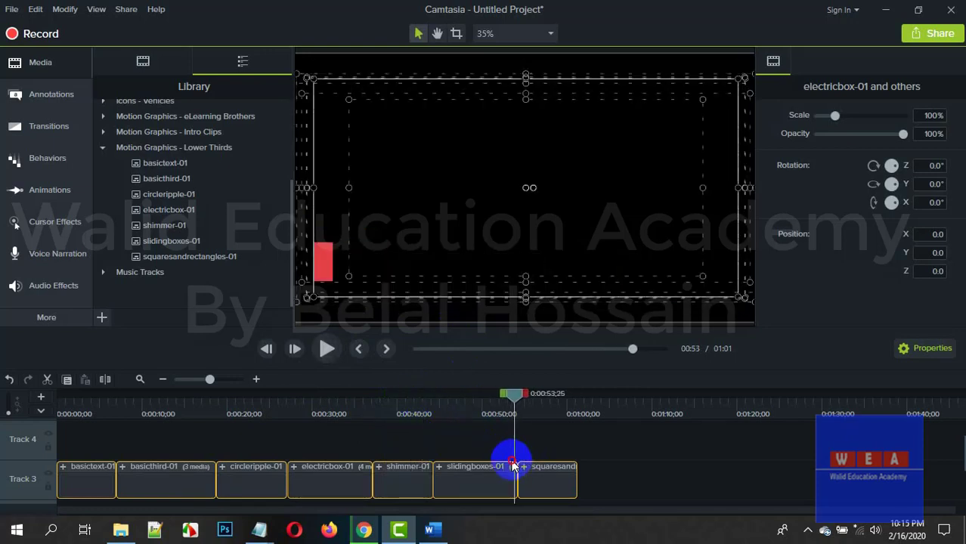
pyautogui.press('space')
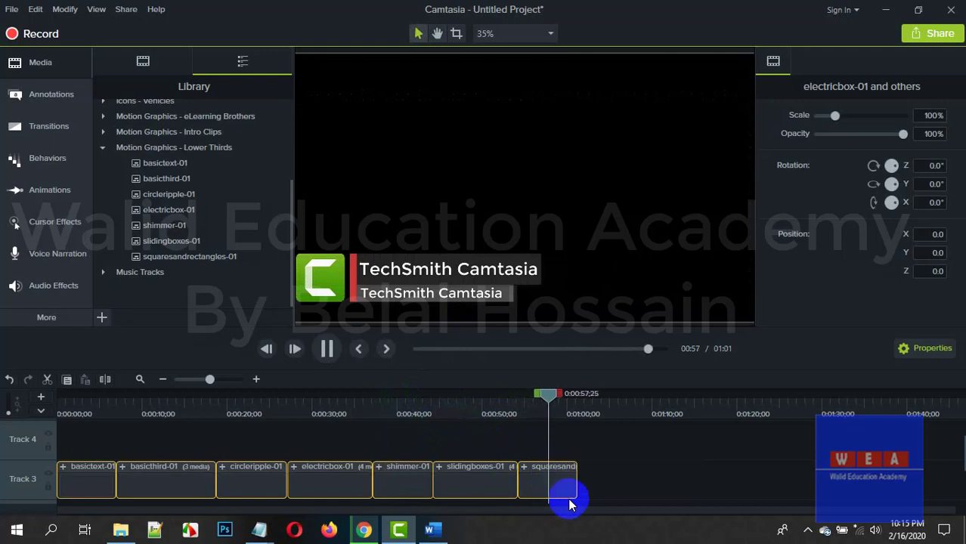
pyautogui.press('space')
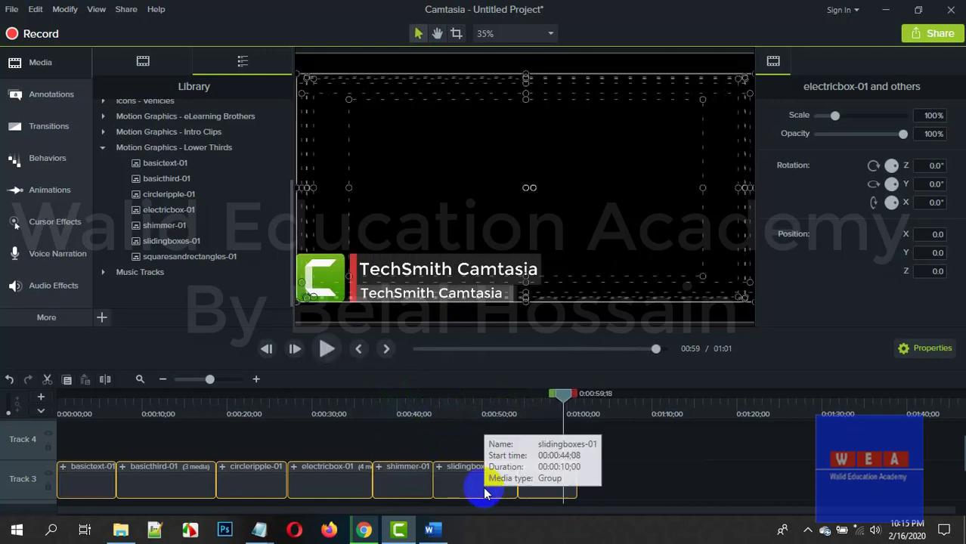
# - Delete the first six lower-third clips from Track 3, leaving out squaresandrectangles-01
pyautogui.click(635, 485)
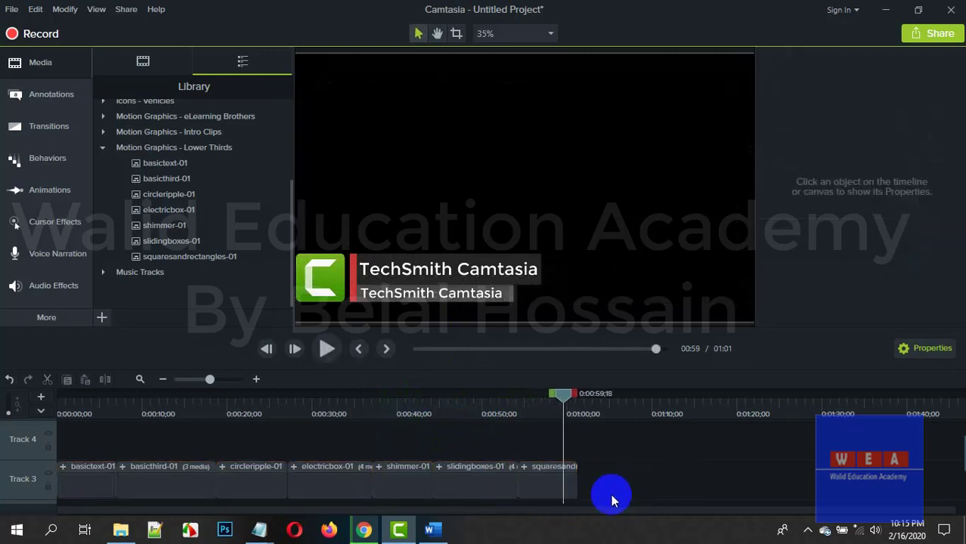
pyautogui.click(488, 495)
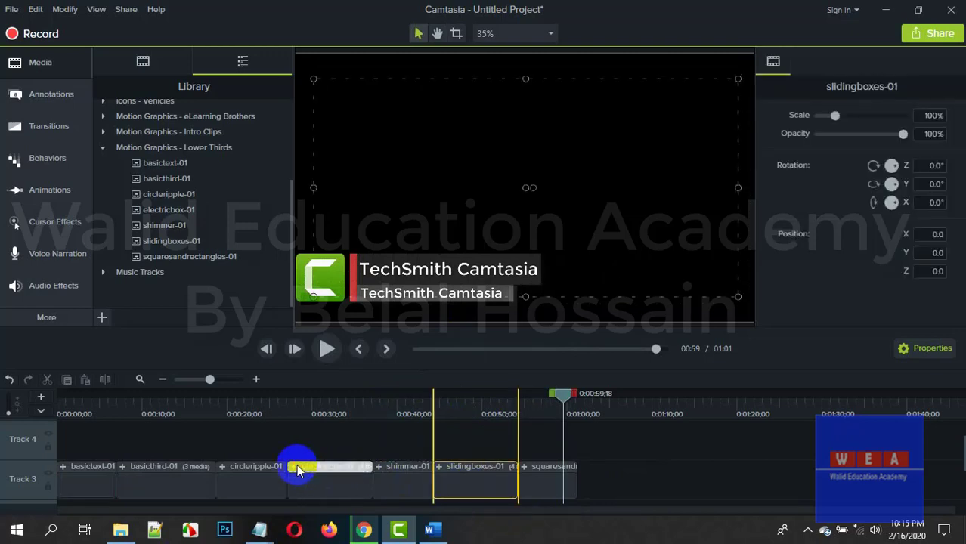
pyautogui.moveTo(82, 444); pyautogui.dragTo(486, 475)
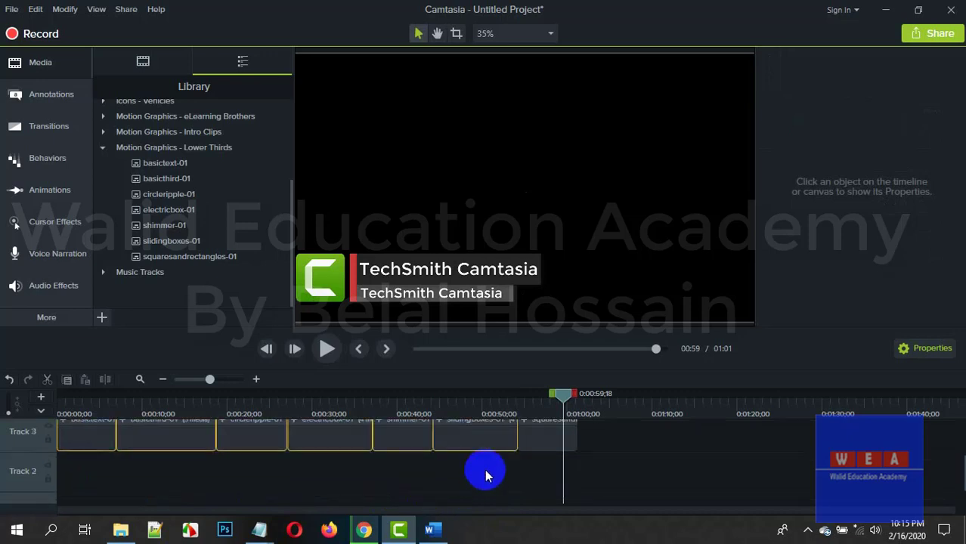
pyautogui.scroll(1, 506, 489)
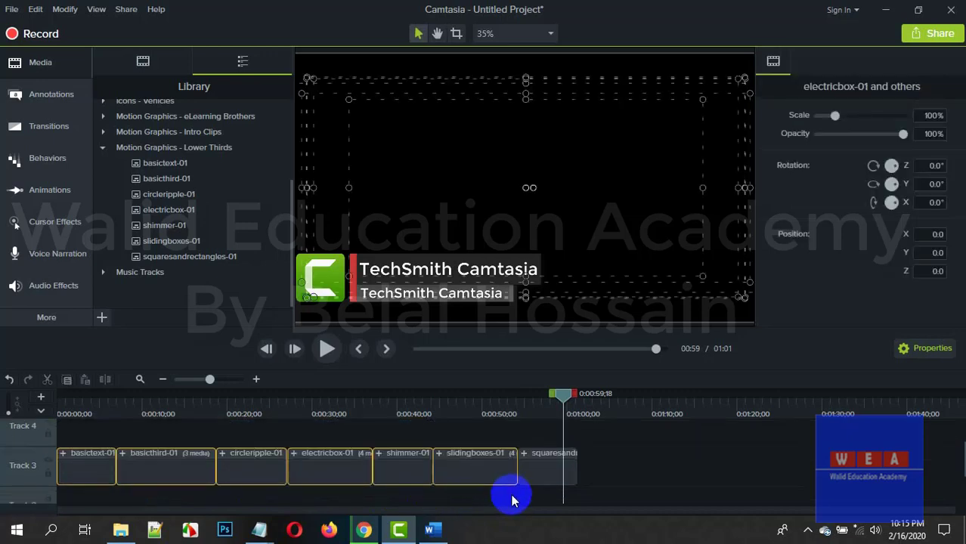
pyautogui.press('Delete')
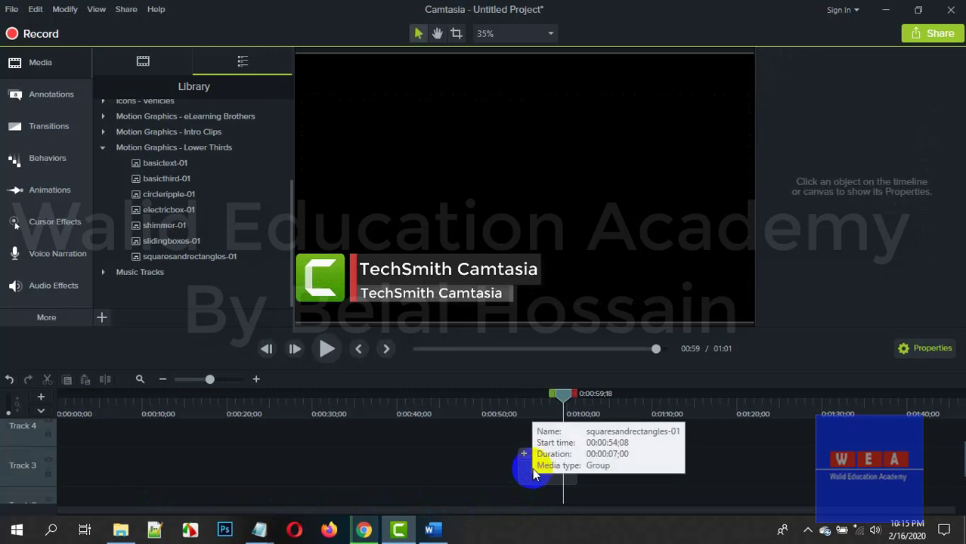
# - Move the squaresandrectangles-01 clip to the start of Track 3 and return the playhead to the beginning
pyautogui.click(533, 464)
pyautogui.moveTo(468, 473); pyautogui.dragTo(60, 472)
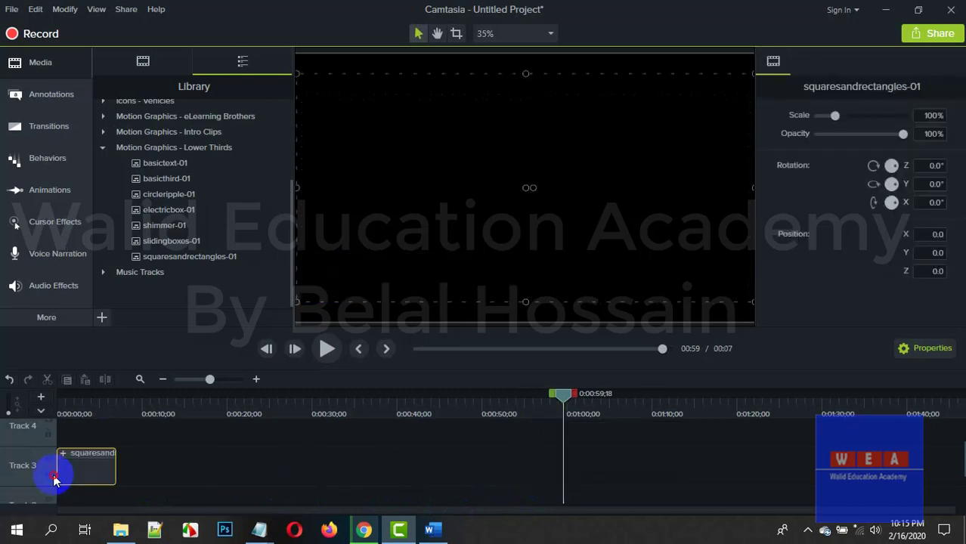
pyautogui.moveTo(567, 396); pyautogui.dragTo(323, 396)
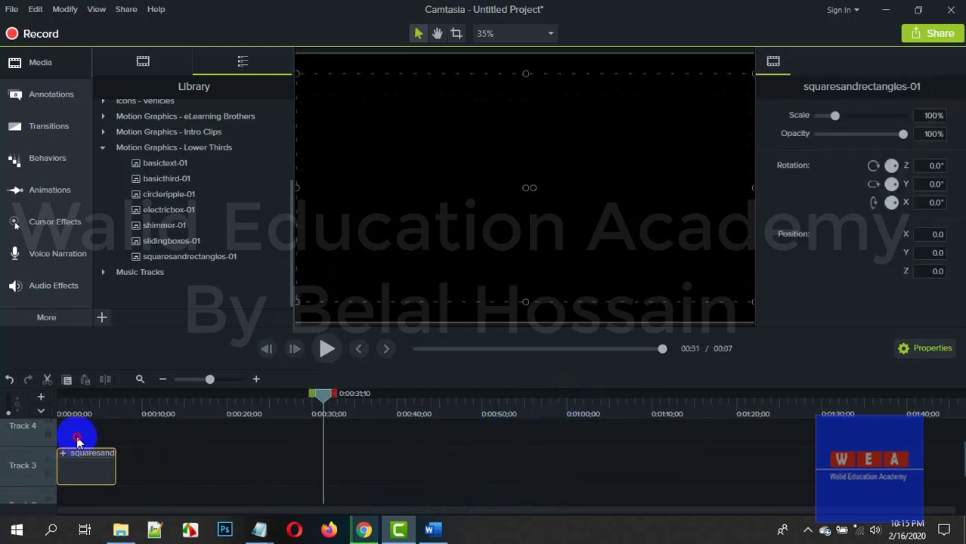
pyautogui.hotkey('ctrl', 'Home')
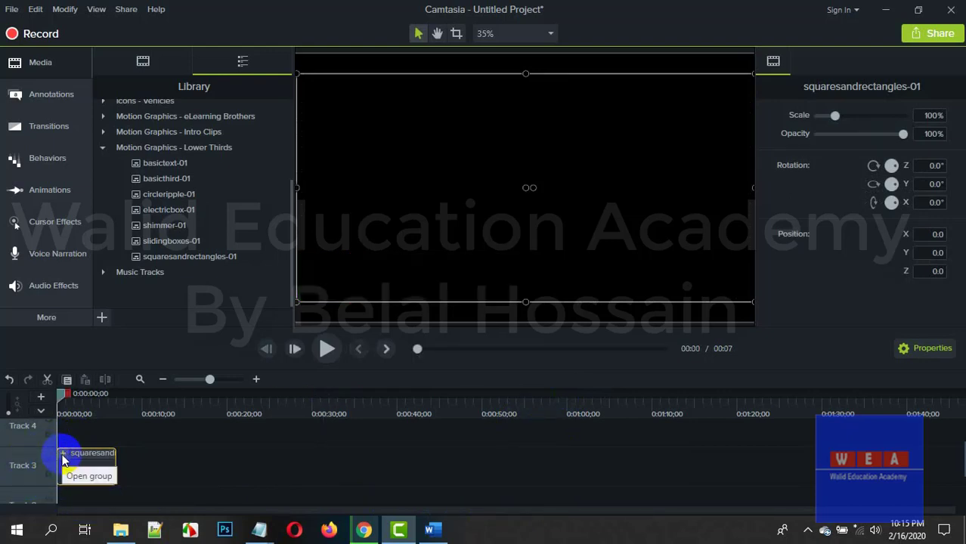
# - Open the squaresandrectangles-01 group on the timeline and move the playhead to about 0:00:01;22
pyautogui.click(64, 457)
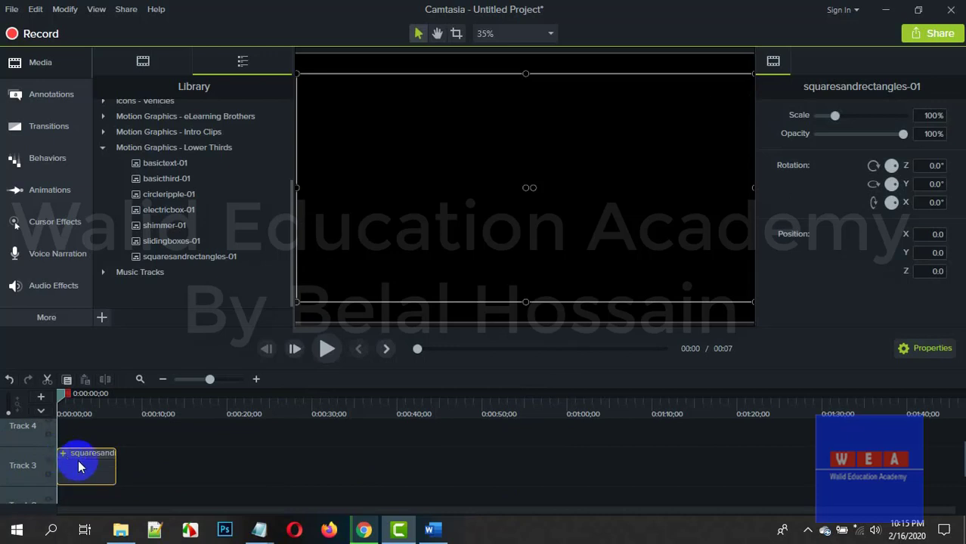
pyautogui.scroll(2, 93, 466)
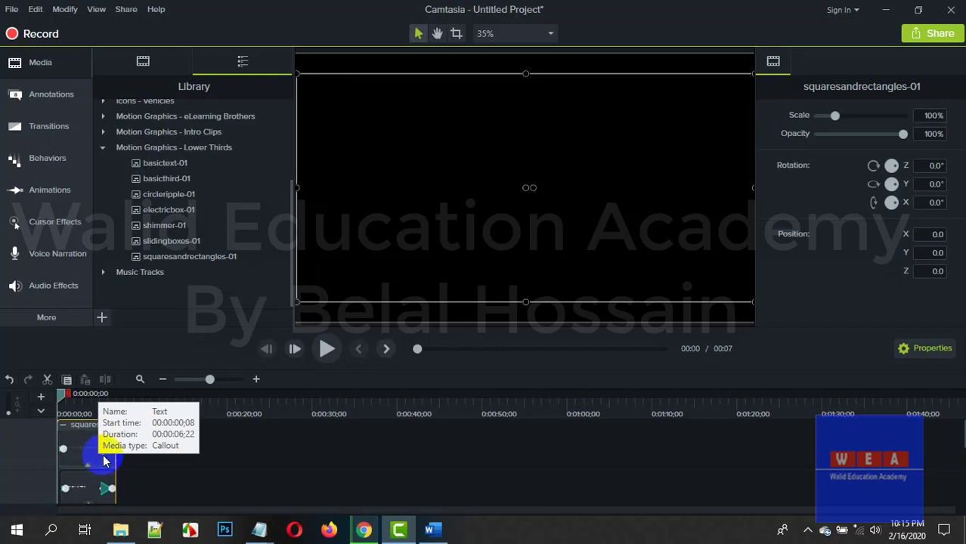
pyautogui.click(73, 406)
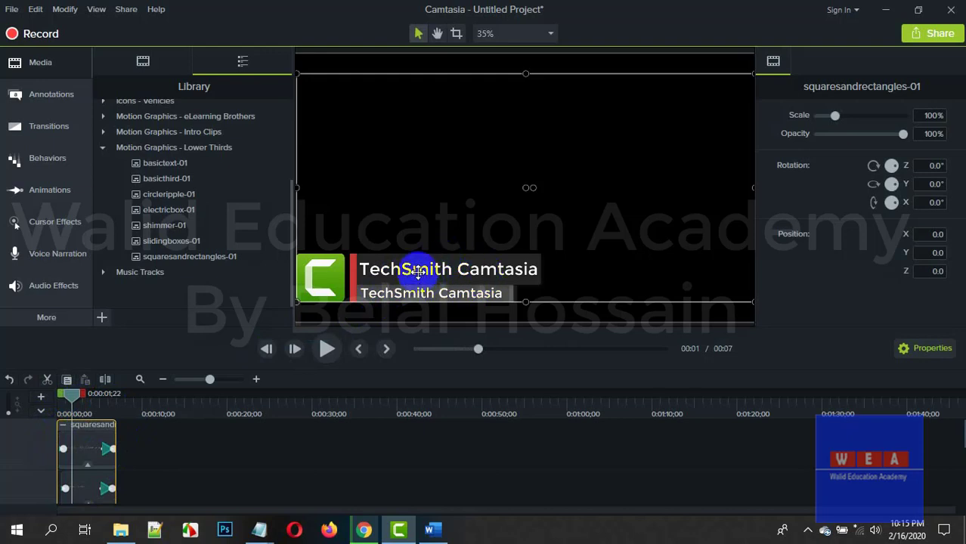
# - Replace the upper title line of the lower third with "Walid Education Academy"
pyautogui.click(418, 271)
pyautogui.doubleClick(418, 269)
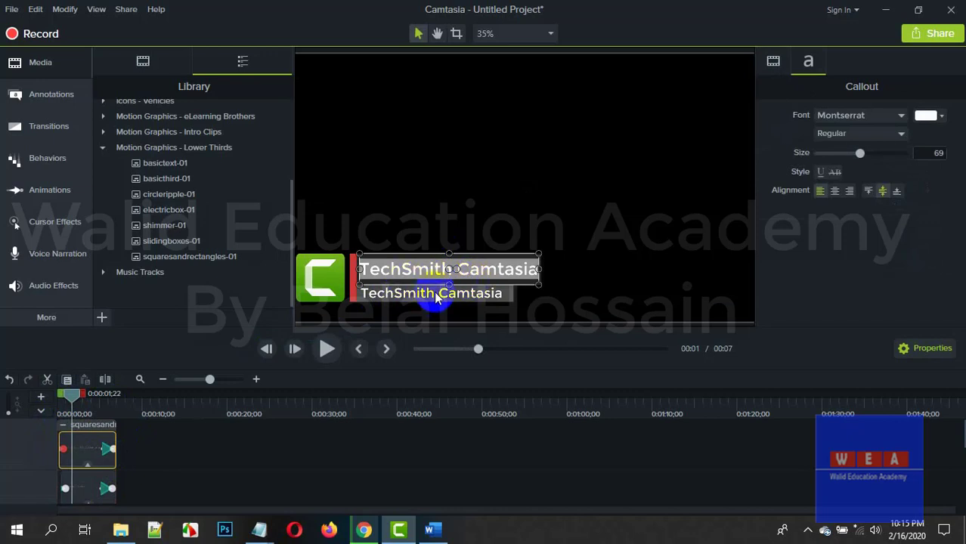
pyautogui.write('Walid Education Ac')
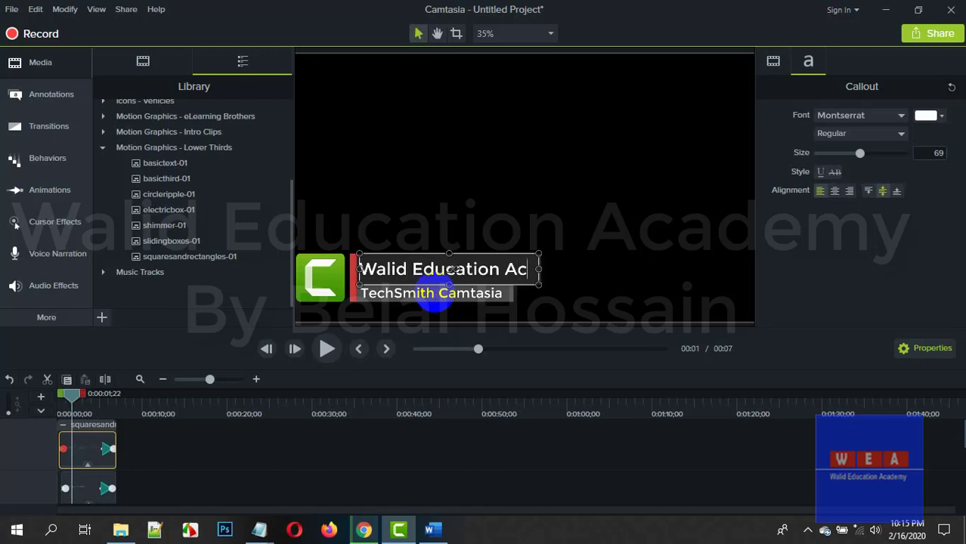
pyautogui.write('ademy')
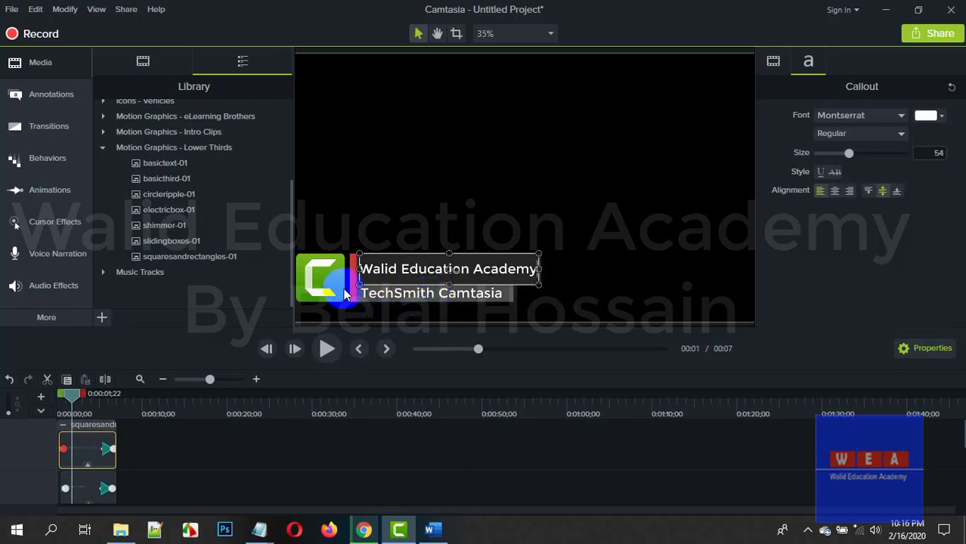
# - Replace the lower text line of the lower third with "Learn New Things"
pyautogui.click(415, 294)
pyautogui.doubleClick(416, 293)
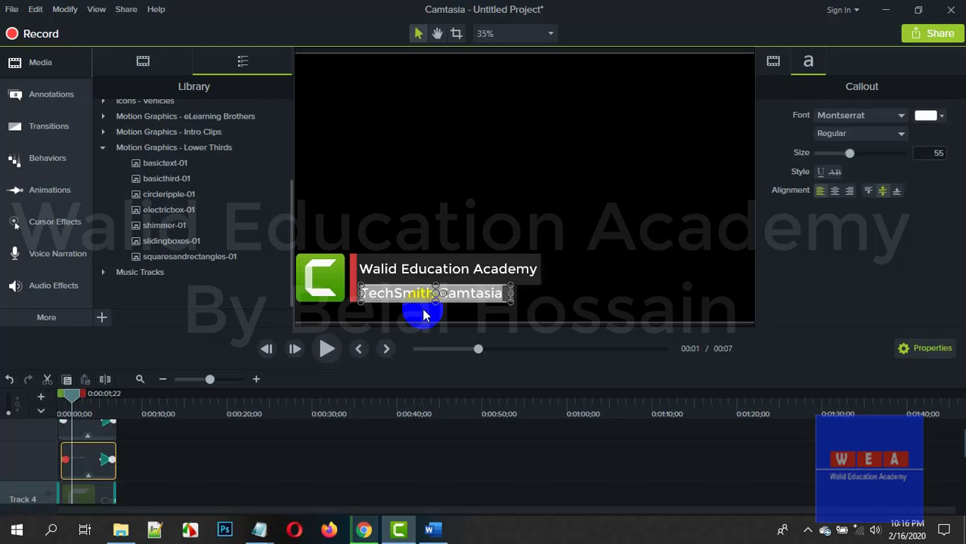
pyautogui.press('BackSpace')
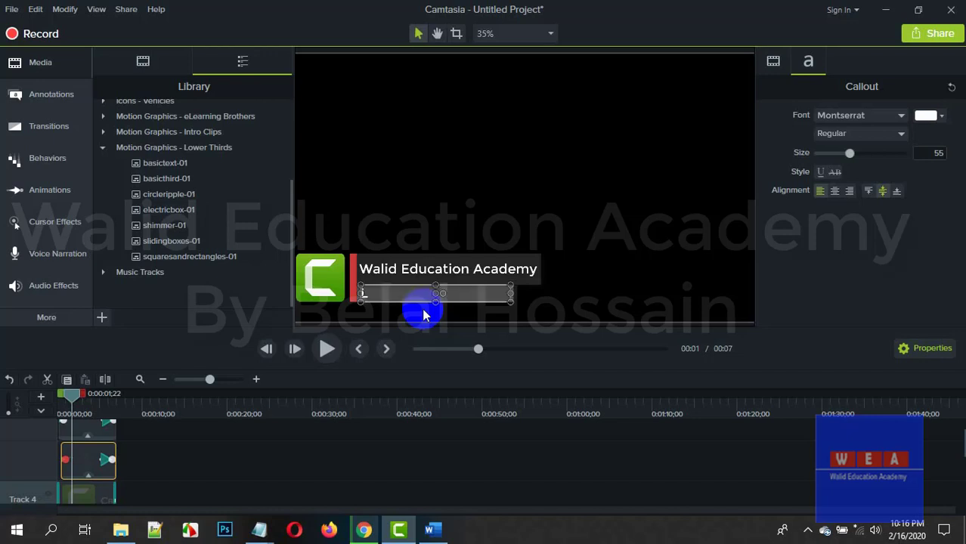
pyautogui.doubleClick(470, 313)
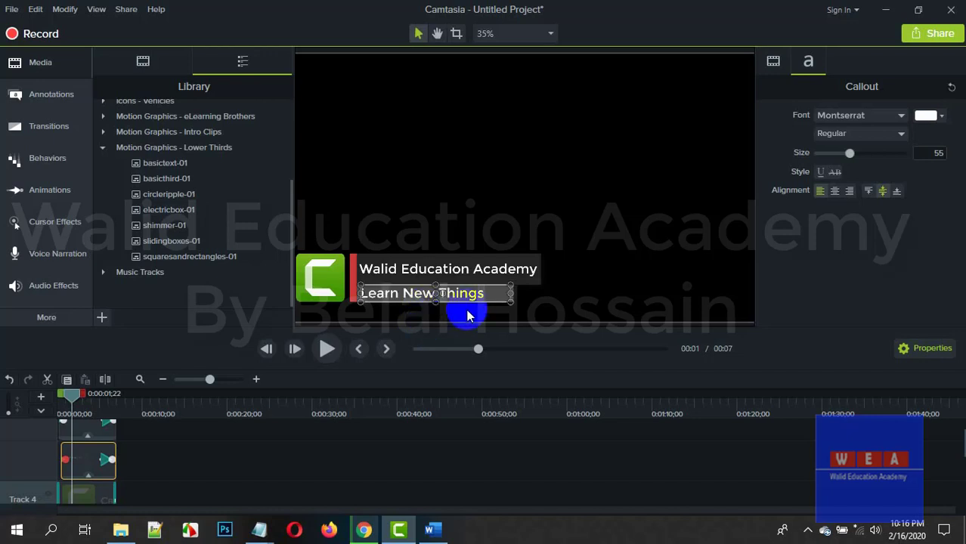
pyautogui.moveTo(467, 316); pyautogui.dragTo(393, 300)
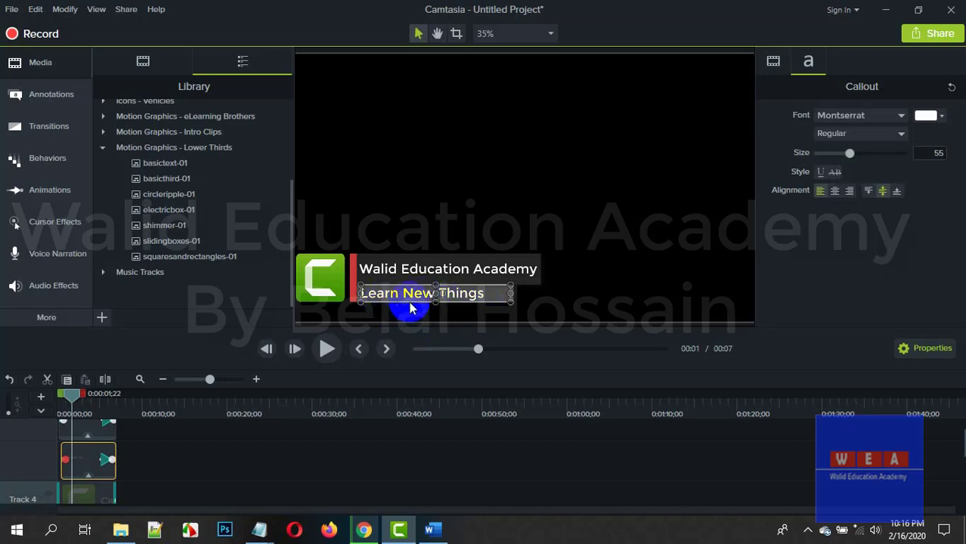
# - Update the media of the lower third's green logo clip to Walid.jpg from the Desktop folder Camtasia Projects\Project File\Image
pyautogui.click(326, 281)
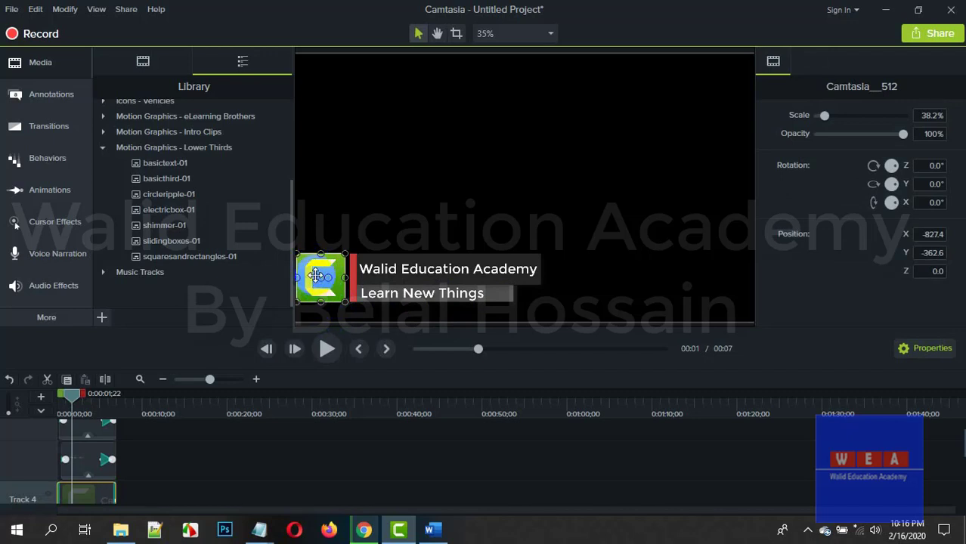
pyautogui.scroll(-1, 86, 479)
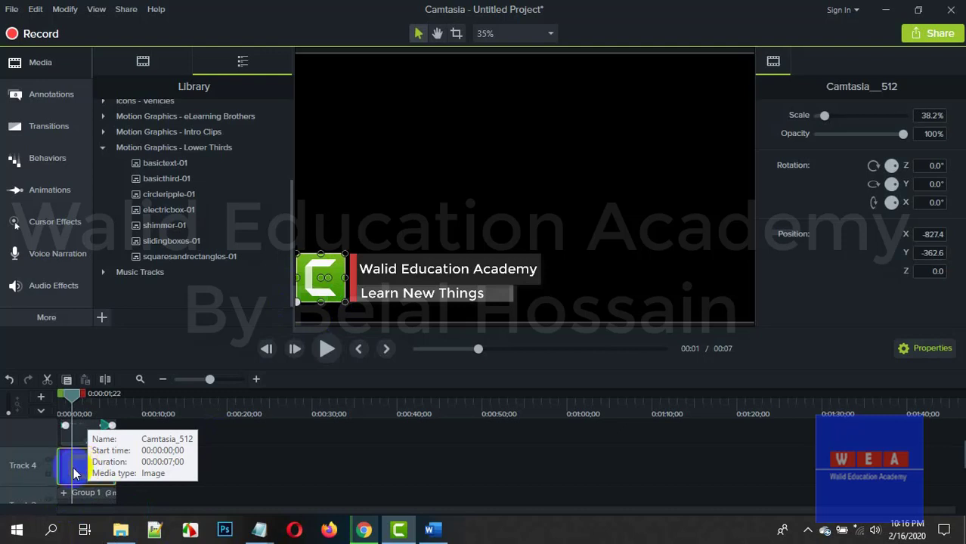
pyautogui.rightClick(79, 473)
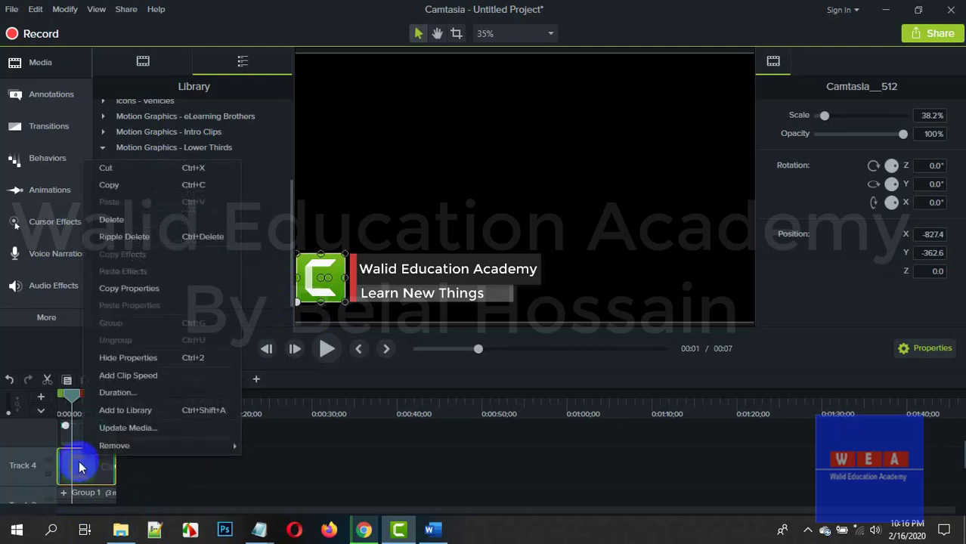
pyautogui.click(118, 395)
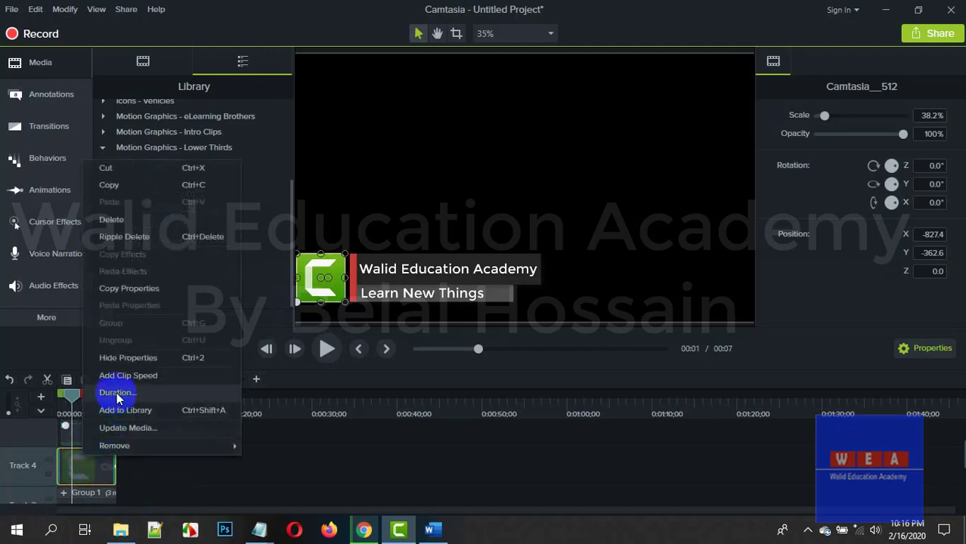
pyautogui.click(115, 433)
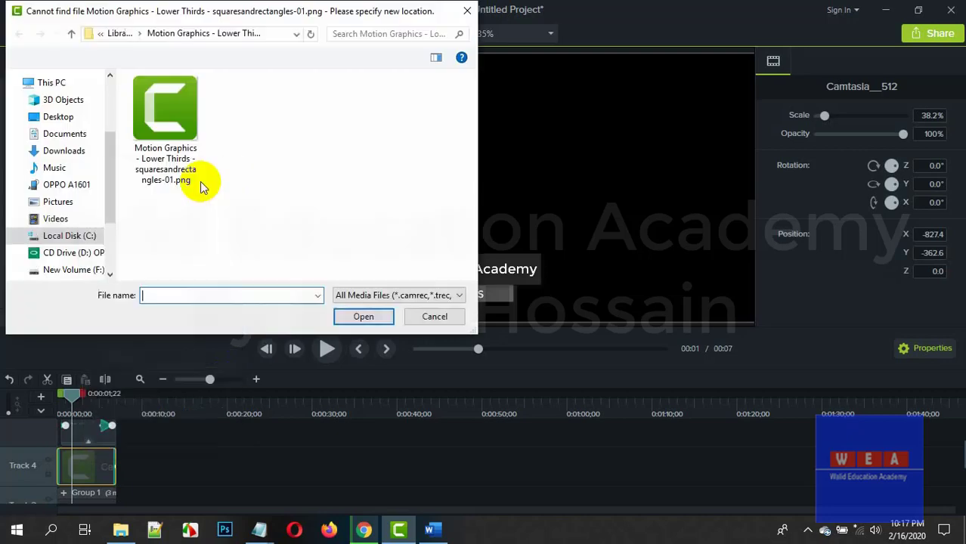
pyautogui.click(58, 116)
pyautogui.click(167, 151)
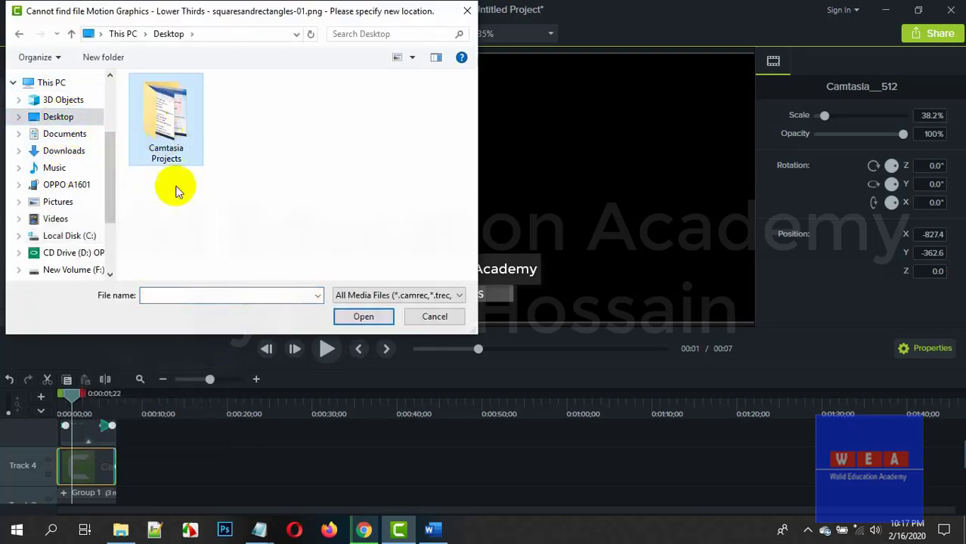
pyautogui.press('Return')
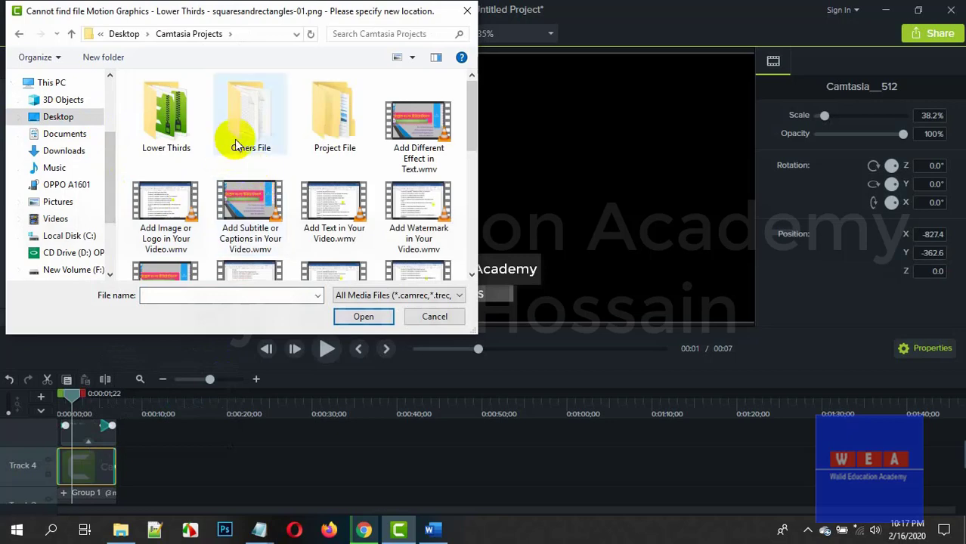
pyautogui.doubleClick(322, 138)
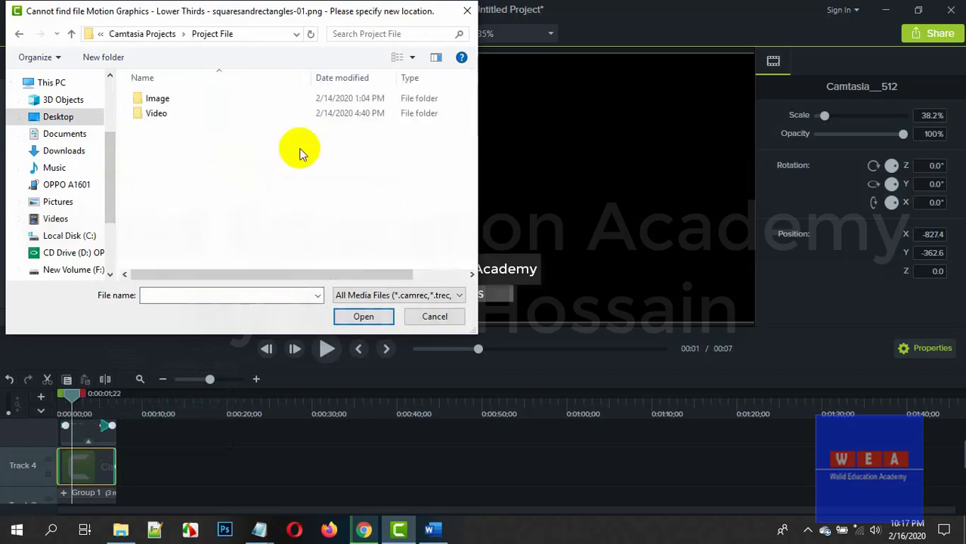
pyautogui.doubleClick(157, 98)
pyautogui.scroll(-3, 330, 231)
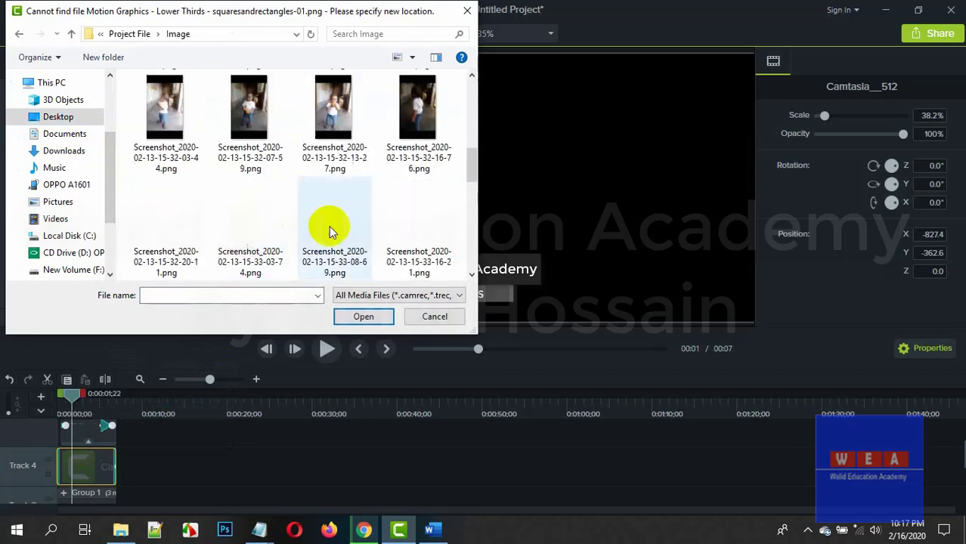
pyautogui.scroll(-3, 330, 230)
pyautogui.click(356, 238)
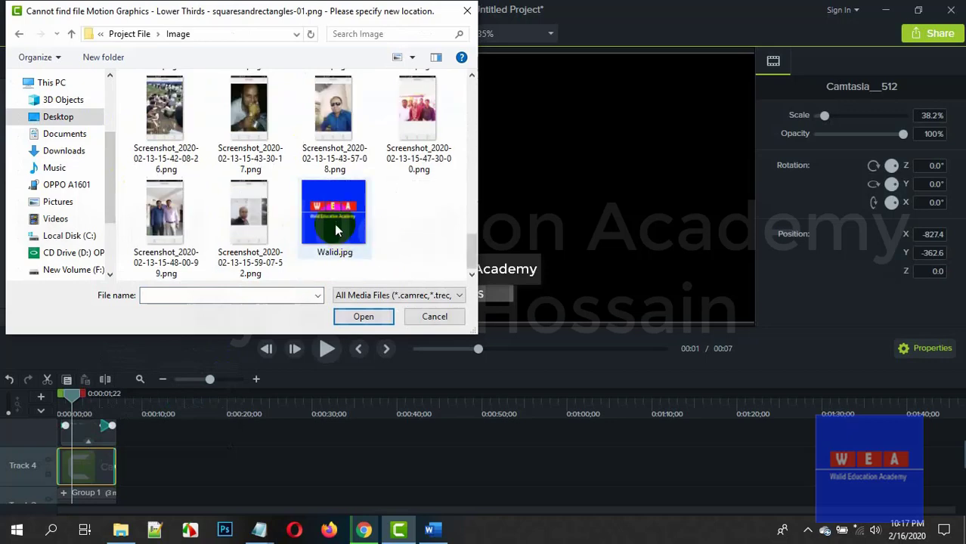
pyautogui.click(362, 317)
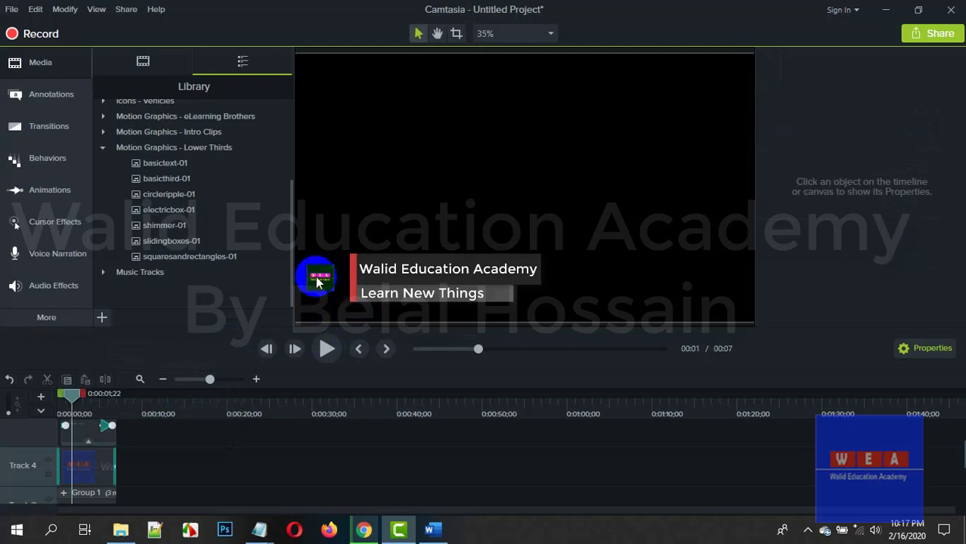
# - Enlarge the new logo to 68% and fit it beside the red bar at position X -806.0, Y -362.6, then deselect it
pyautogui.click(318, 281)
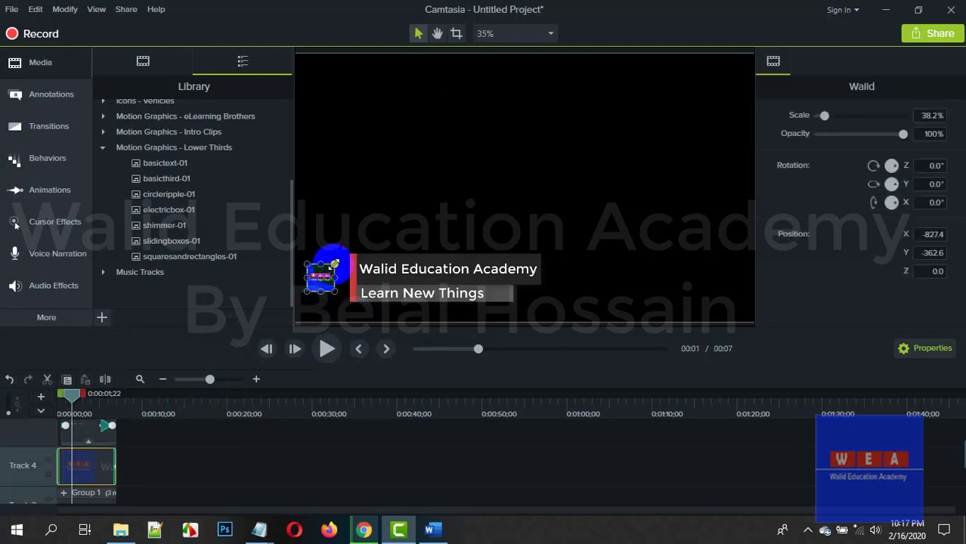
pyautogui.moveTo(335, 265); pyautogui.dragTo(346, 254)
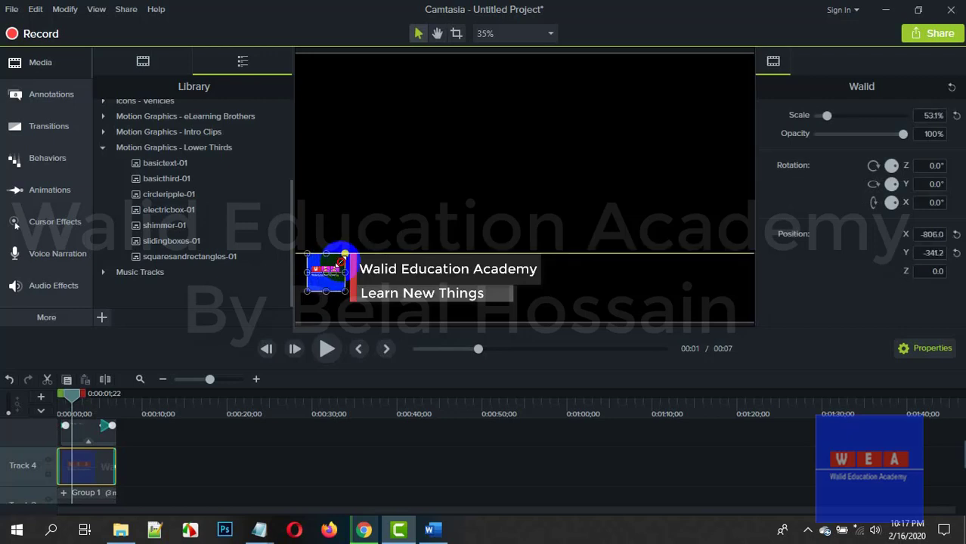
pyautogui.moveTo(325, 292); pyautogui.dragTo(326, 301)
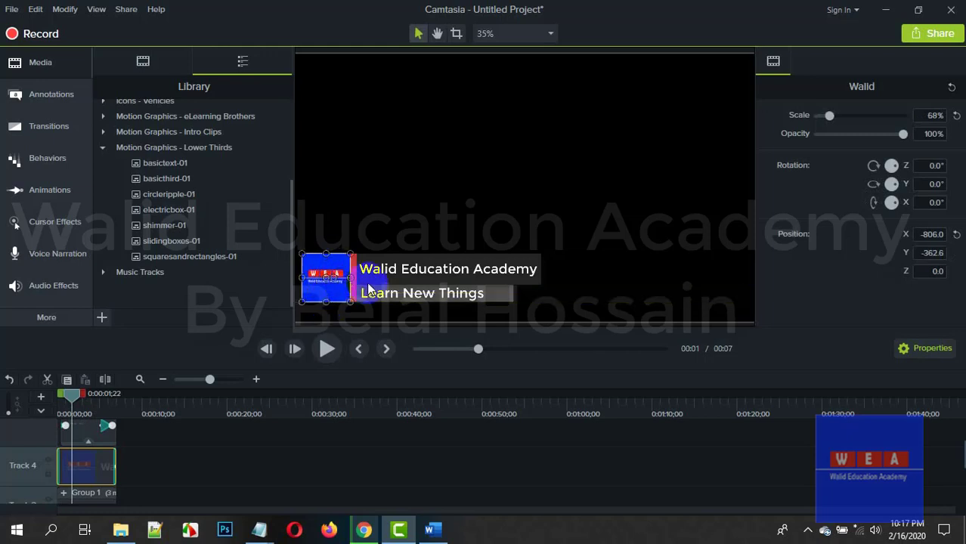
pyautogui.click(388, 242)
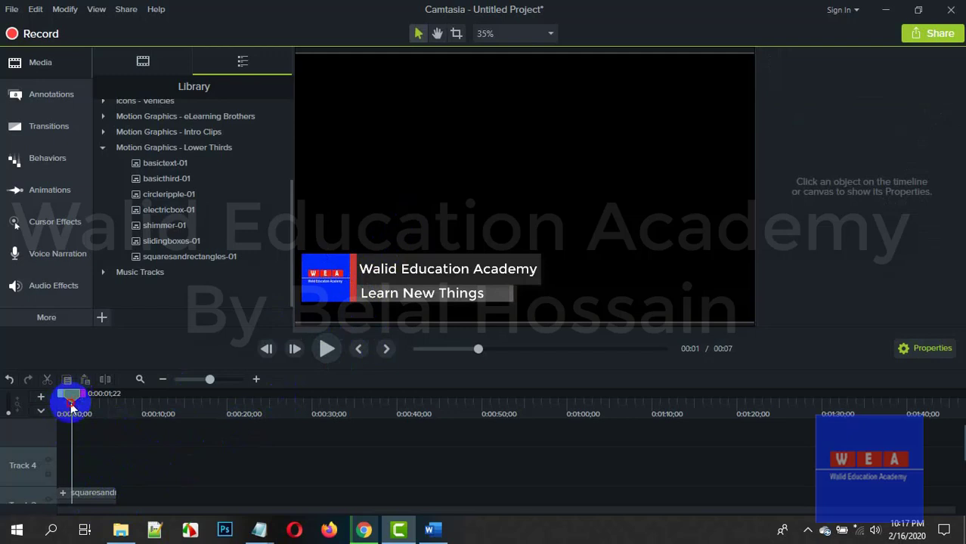
# - Play the customized lower third from the beginning of the timeline to check its animation
pyautogui.moveTo(72, 404); pyautogui.dragTo(61, 417)
pyautogui.press('space')
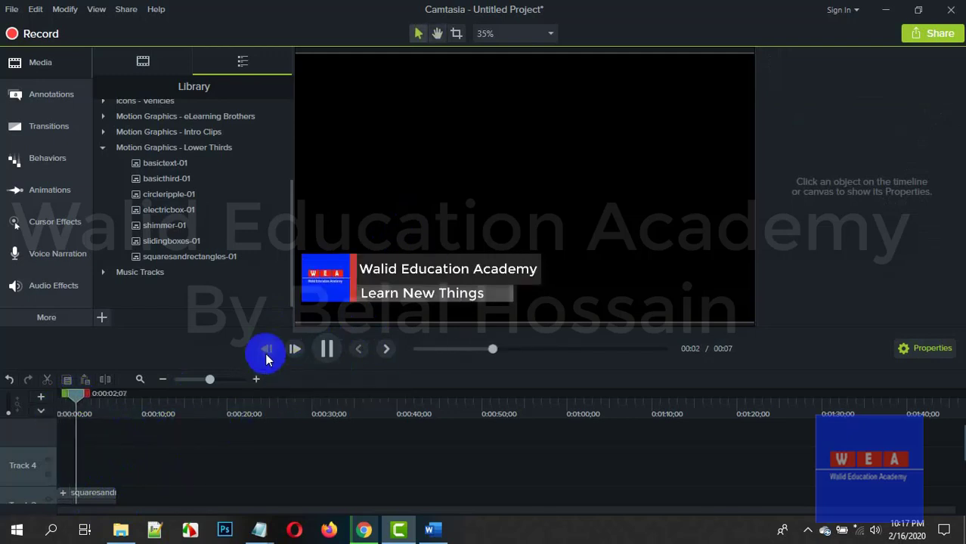
pyautogui.click(295, 349)
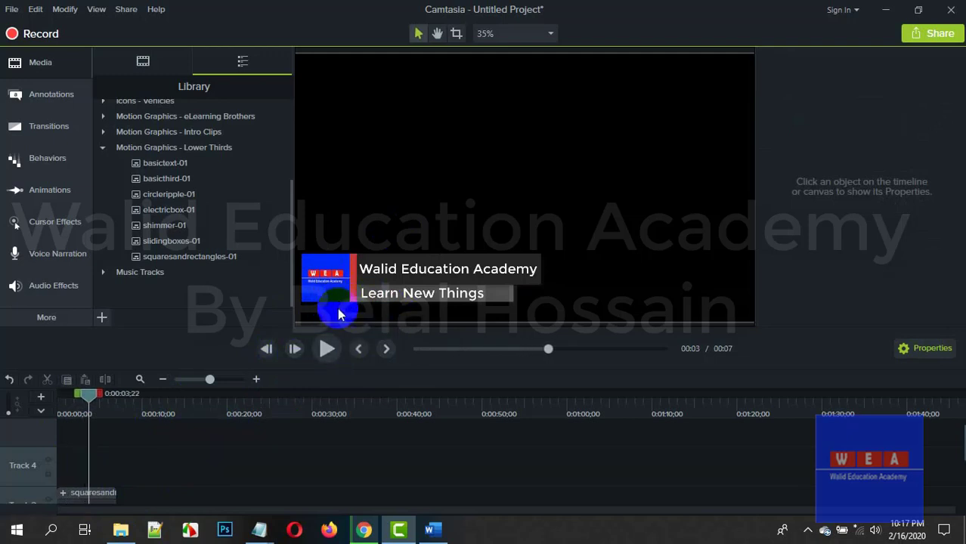
# - Import the MP4 named with a person's full name from the Project File\Video folder into the Media Bin
pyautogui.scroll(-1, 168, 476)
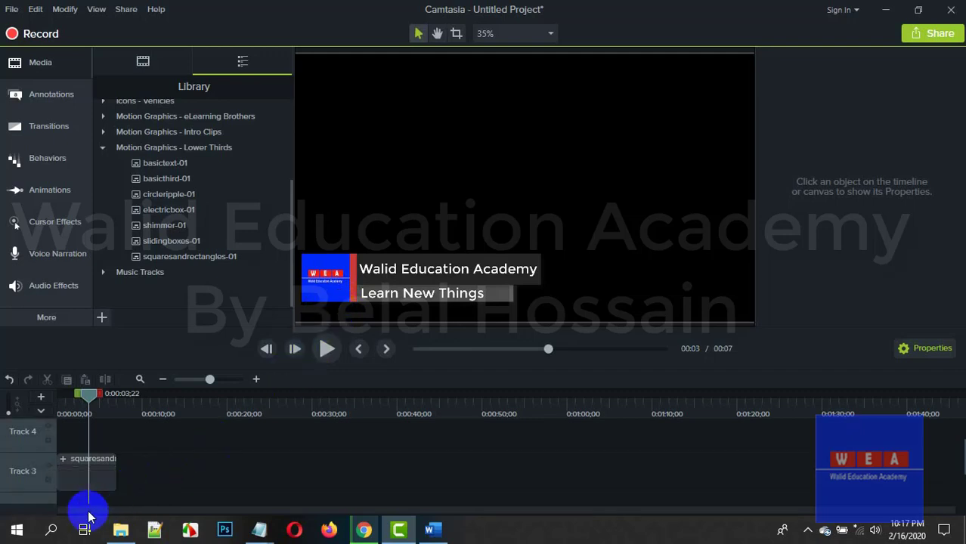
pyautogui.scroll(-1, 87, 496)
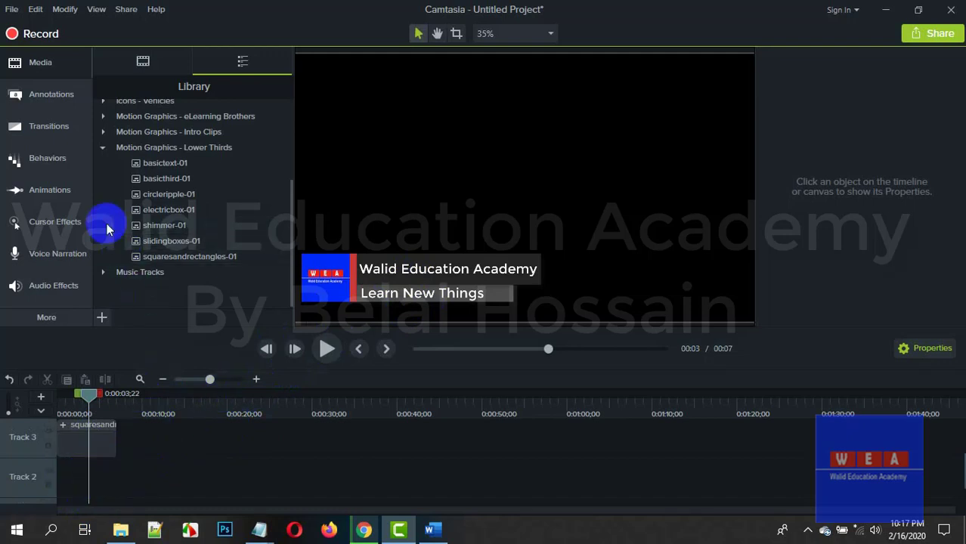
pyautogui.click(33, 68)
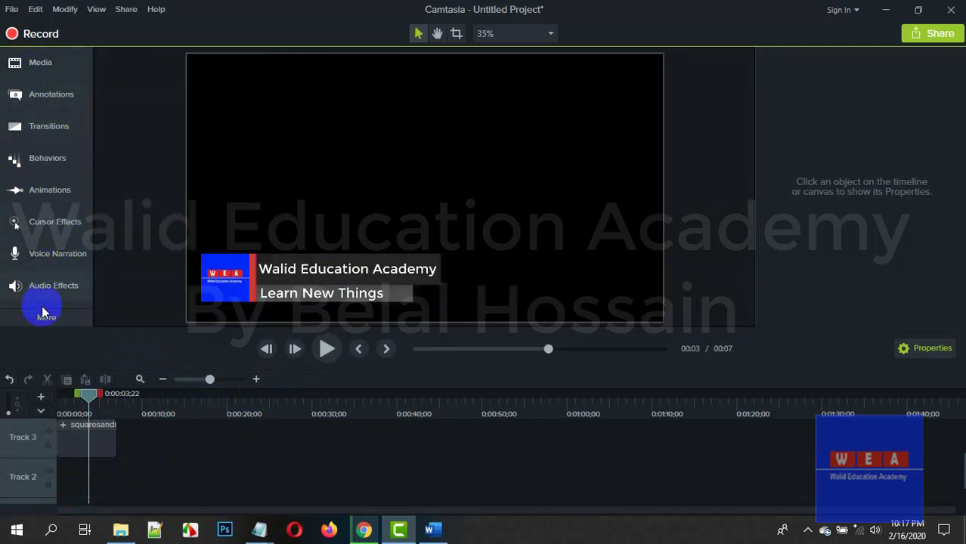
pyautogui.click(51, 75)
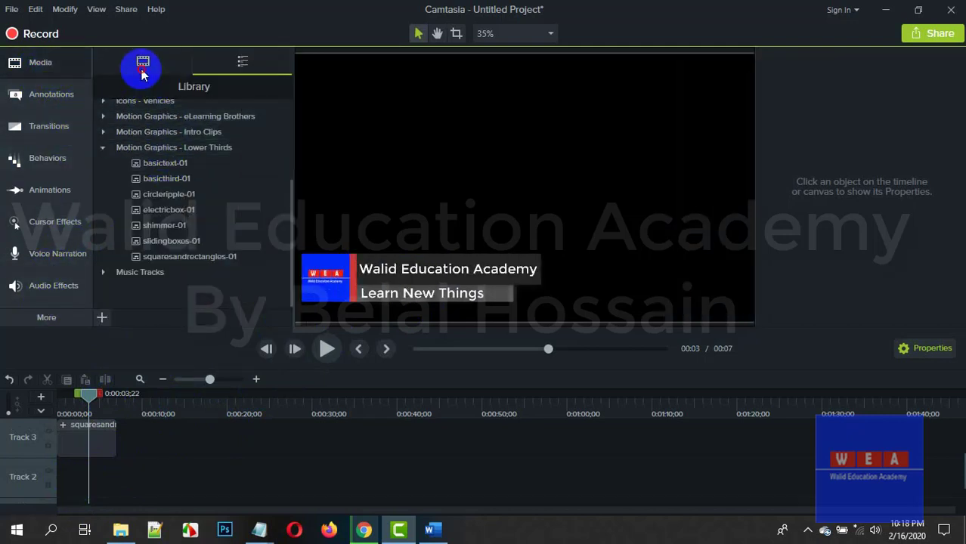
pyautogui.click(143, 62)
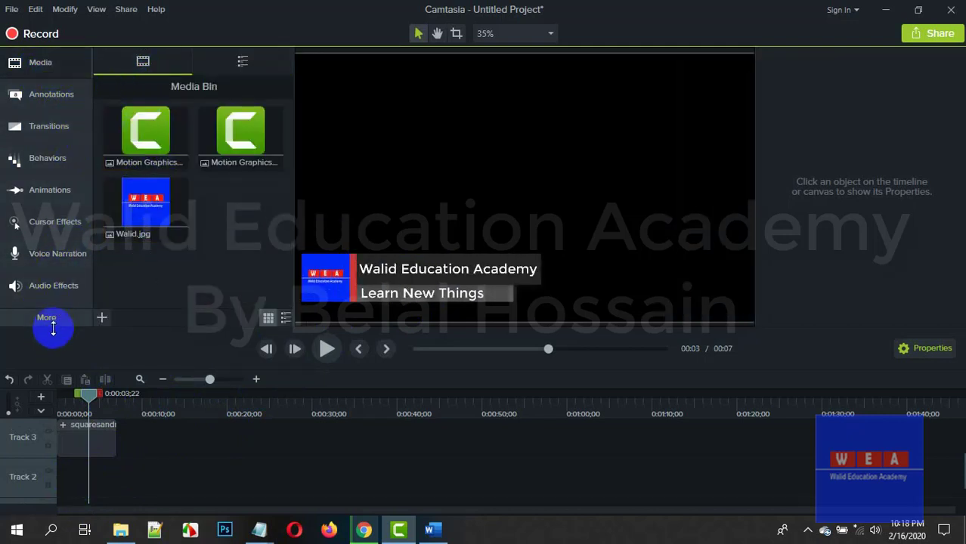
pyautogui.click(101, 318)
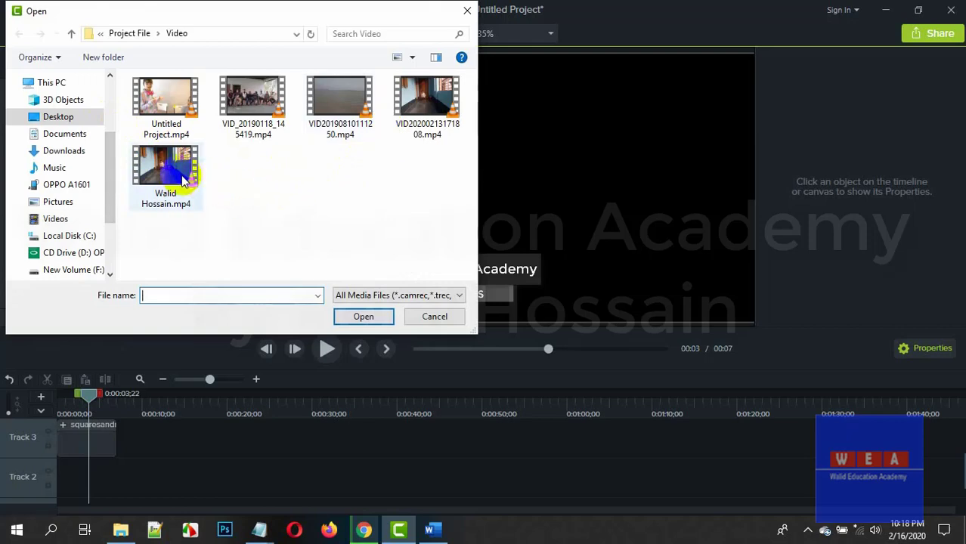
pyautogui.click(181, 179)
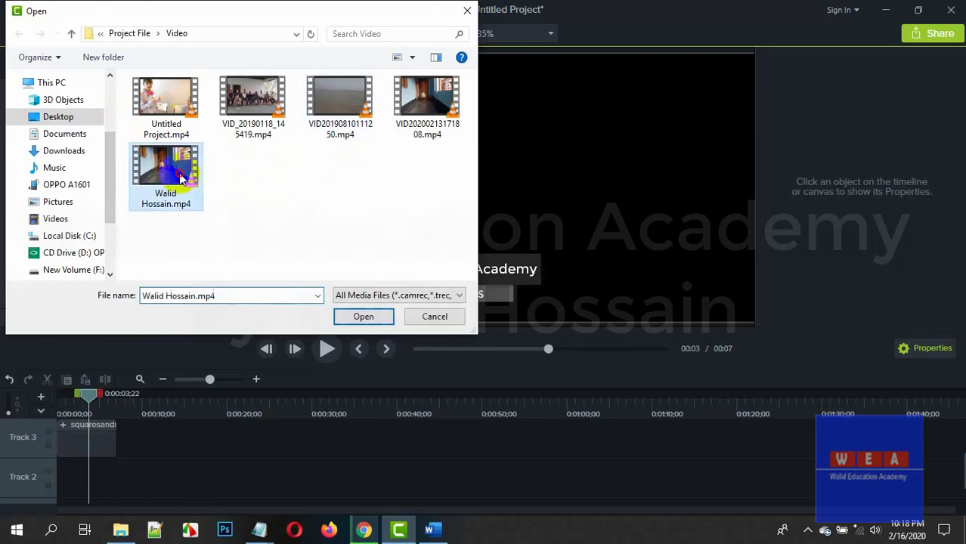
pyautogui.click(361, 319)
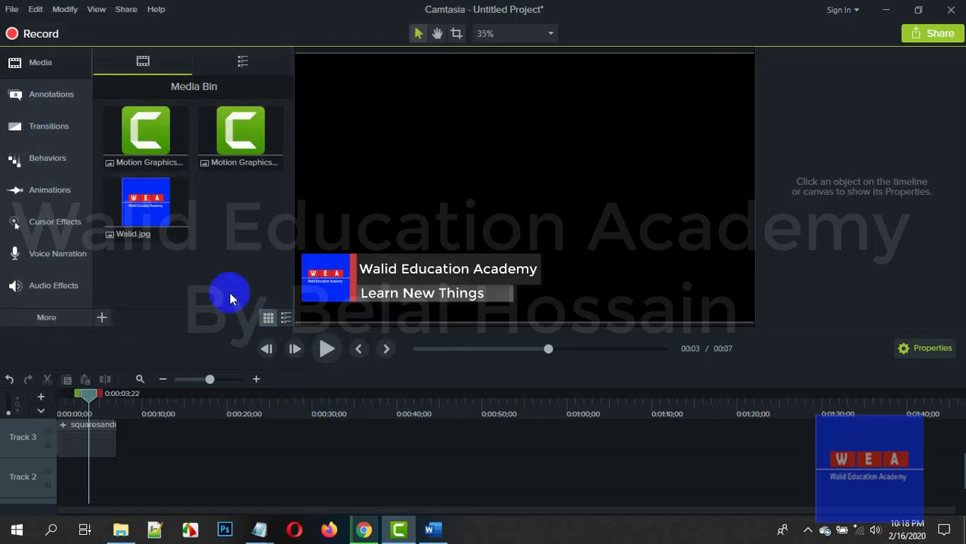
# - Place the imported video at the start of Track 2, beneath the squaresandrectangles-01 clip
pyautogui.click(148, 226)
pyautogui.click(251, 216)
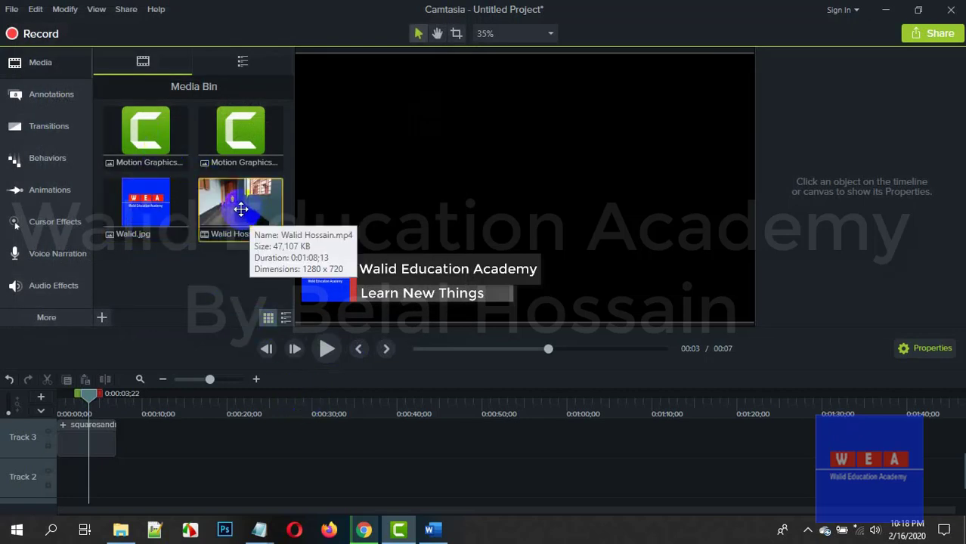
pyautogui.moveTo(241, 209); pyautogui.dragTo(51, 492)
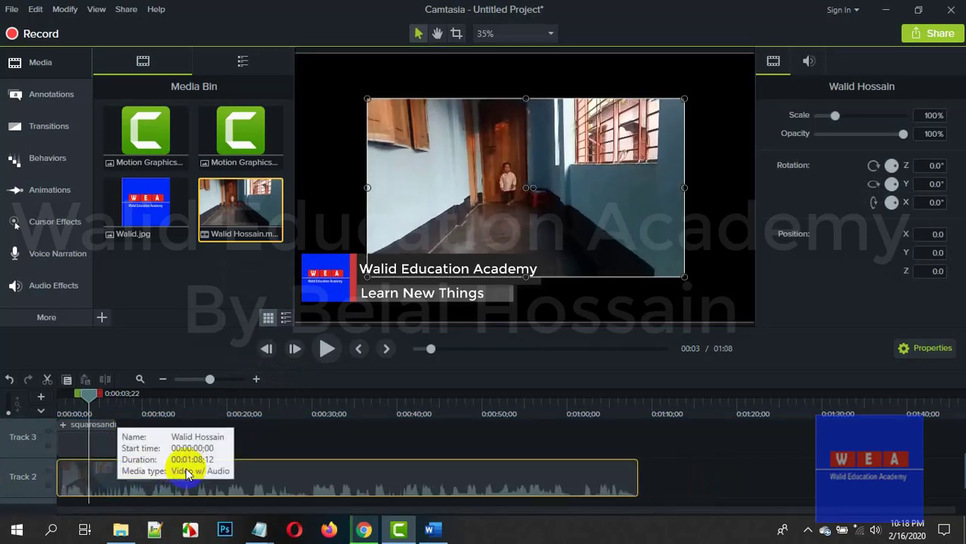
pyautogui.scroll(2, 119, 432)
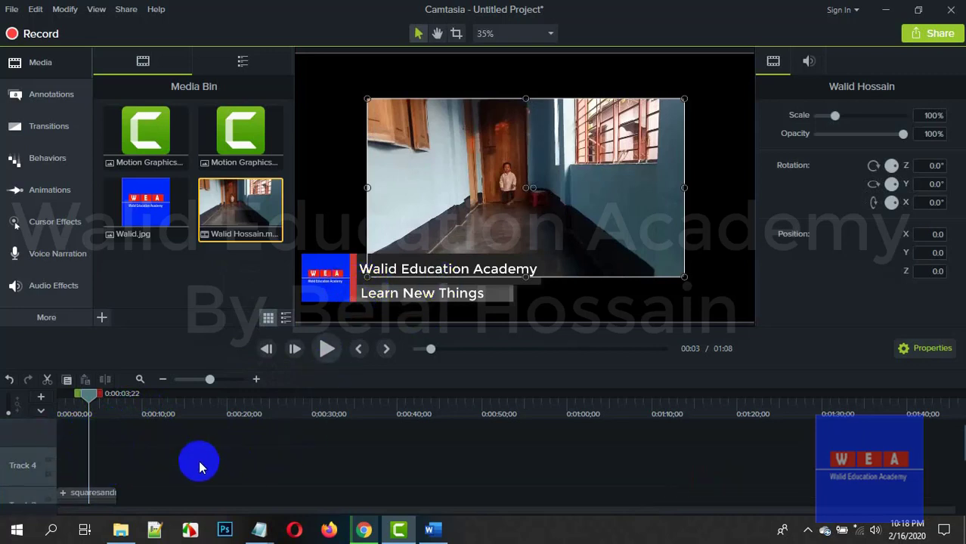
pyautogui.scroll(-2, 193, 473)
# - Scale the video to 148.6% to fill the canvas and preview it with the lower third from 0:00:00;00
pyautogui.moveTo(90, 408); pyautogui.dragTo(39, 425)
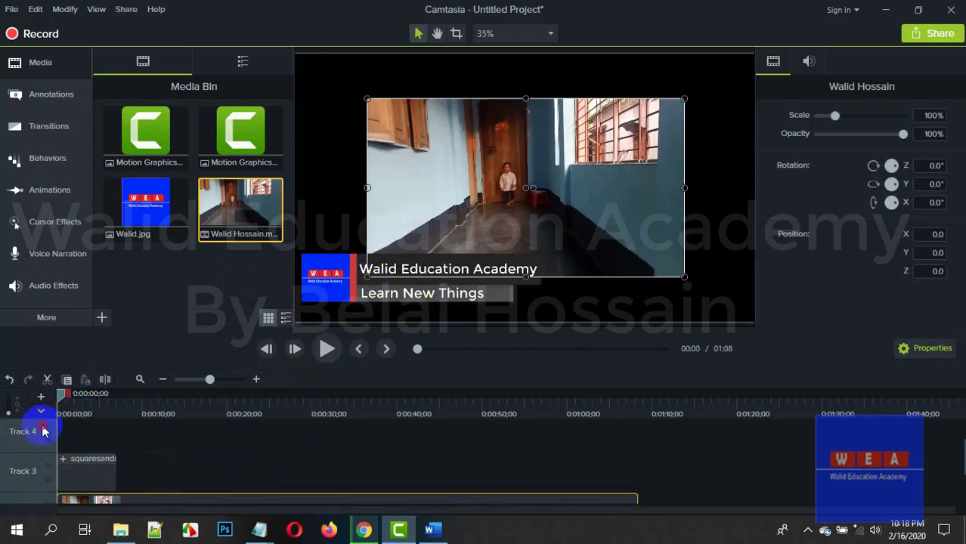
pyautogui.scroll(-2, 125, 478)
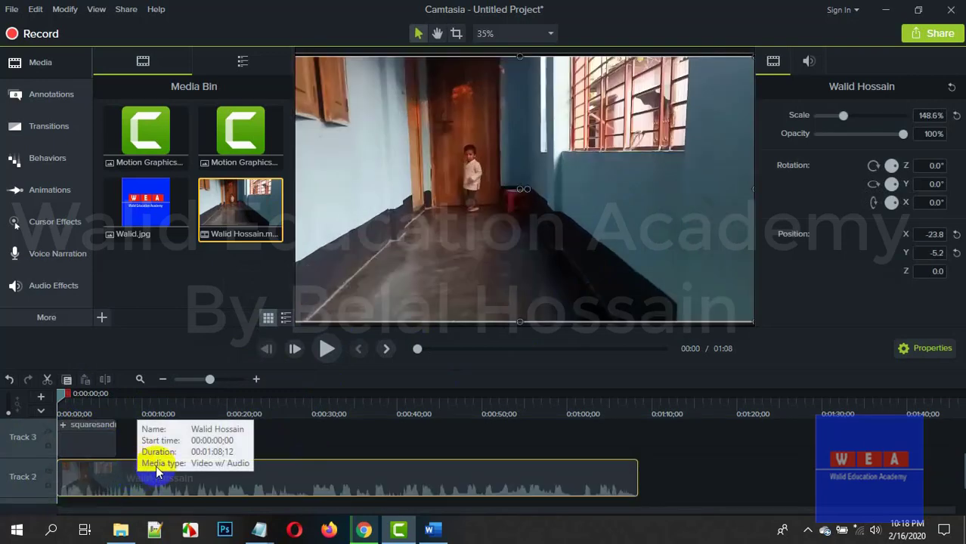
pyautogui.press('space')
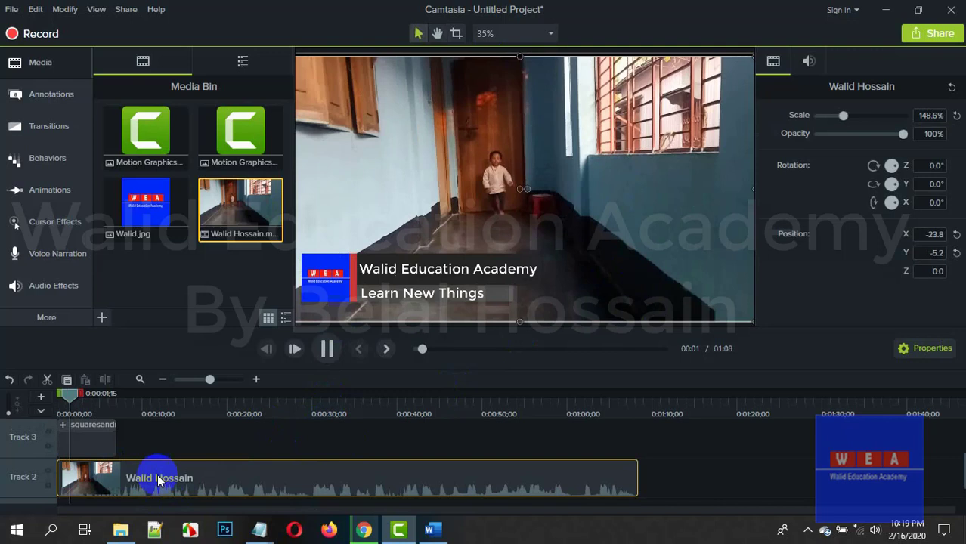
pyautogui.press('space')
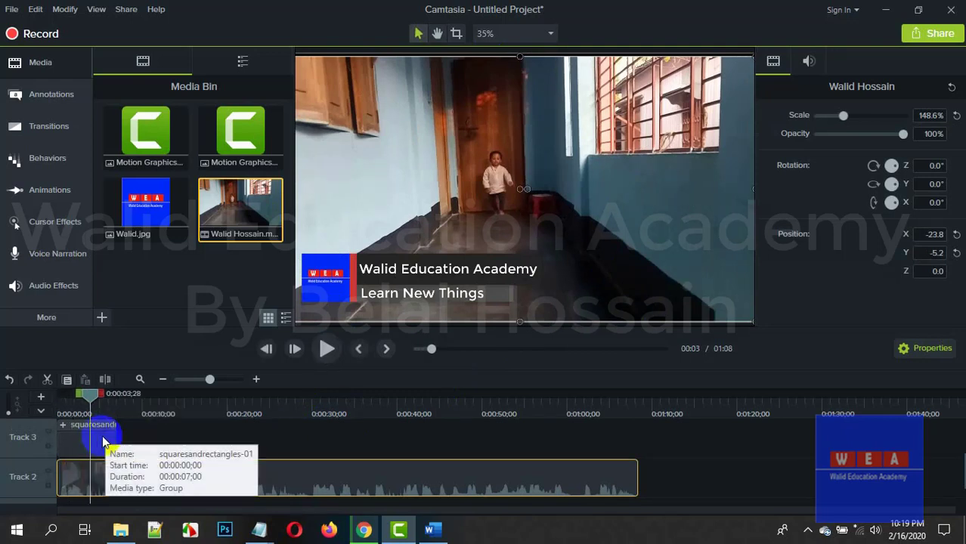
# - Move the video clip to the start of Track 1, keeping it below the lower third's track
pyautogui.scroll(2, 132, 439)
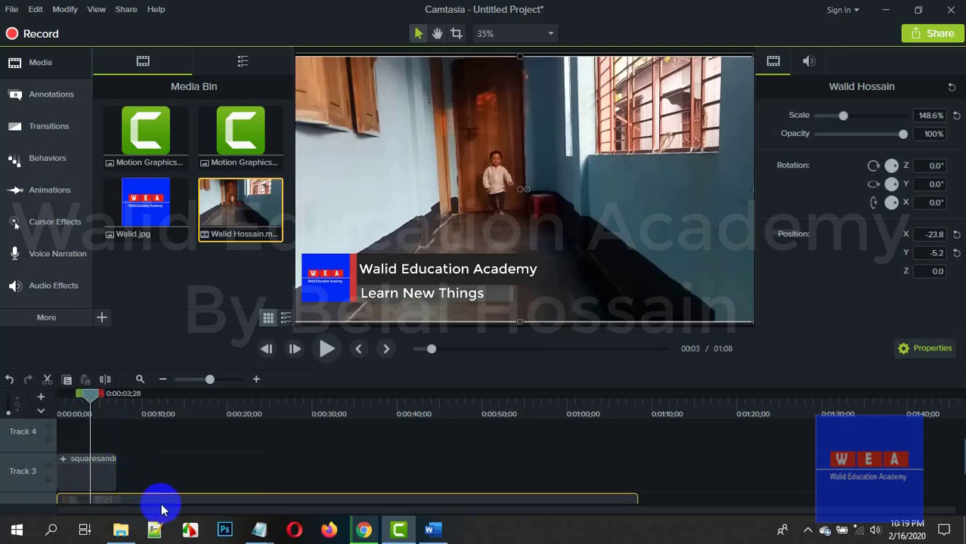
pyautogui.moveTo(67, 500); pyautogui.dragTo(127, 484)
pyautogui.hotkey('ctrl', 'z')
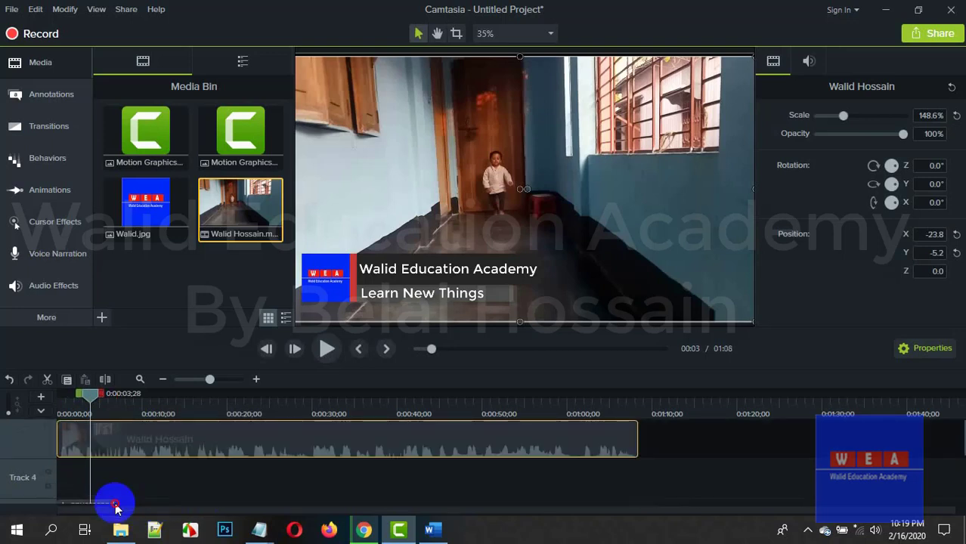
pyautogui.scroll(1, 183, 449)
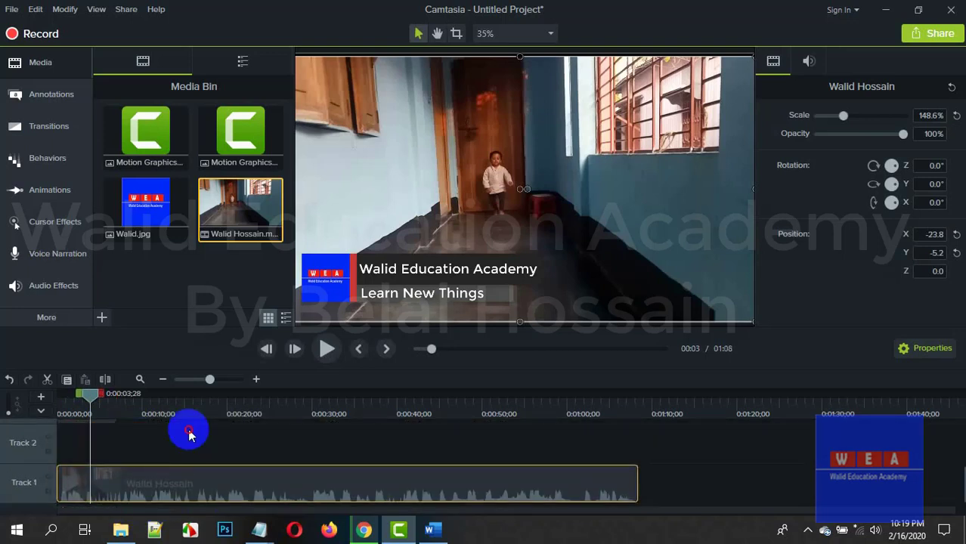
# - Move the video clip to Track 4, above the lower third's track, and preview the stacking order
pyautogui.hotkey('ctrl', 'z')
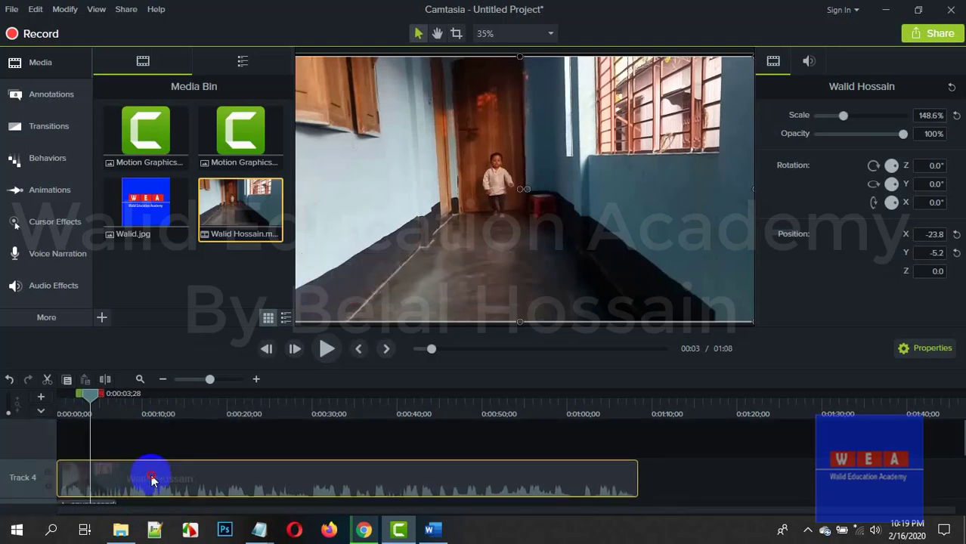
pyautogui.press('space')
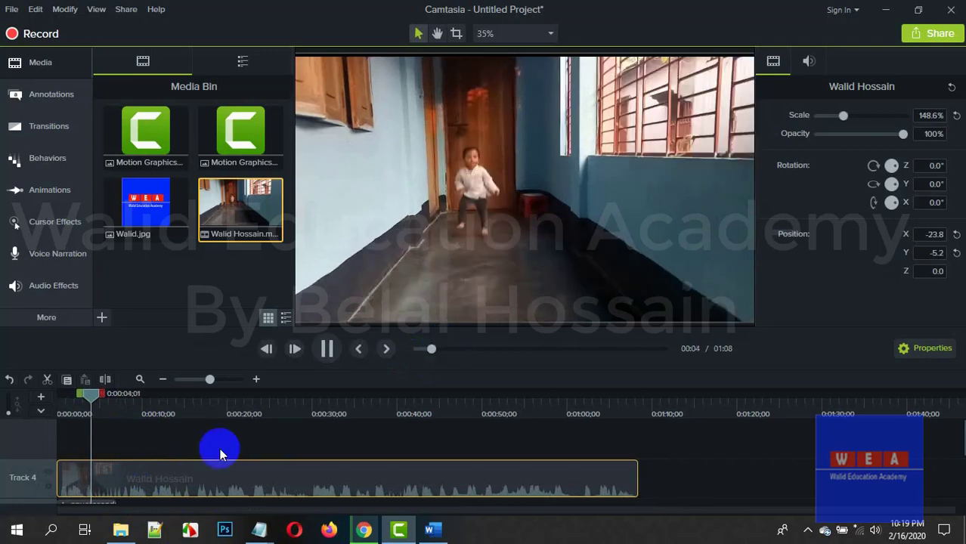
pyautogui.press('space')
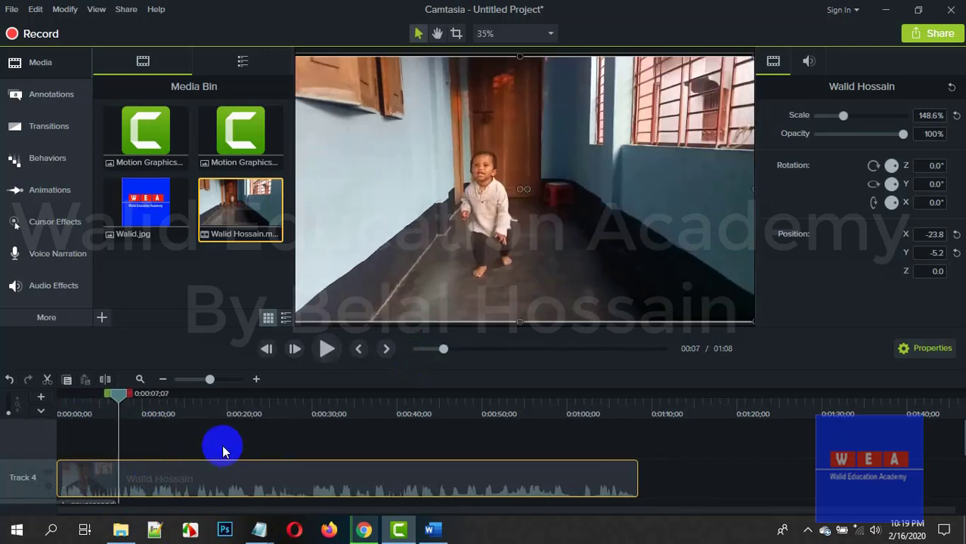
# - Move the video clip to the start of Track 2, beneath the lower third, and preview it from near the beginning
pyautogui.scroll(-1, 224, 450)
pyautogui.click(154, 452)
pyautogui.moveTo(154, 451); pyautogui.dragTo(134, 456)
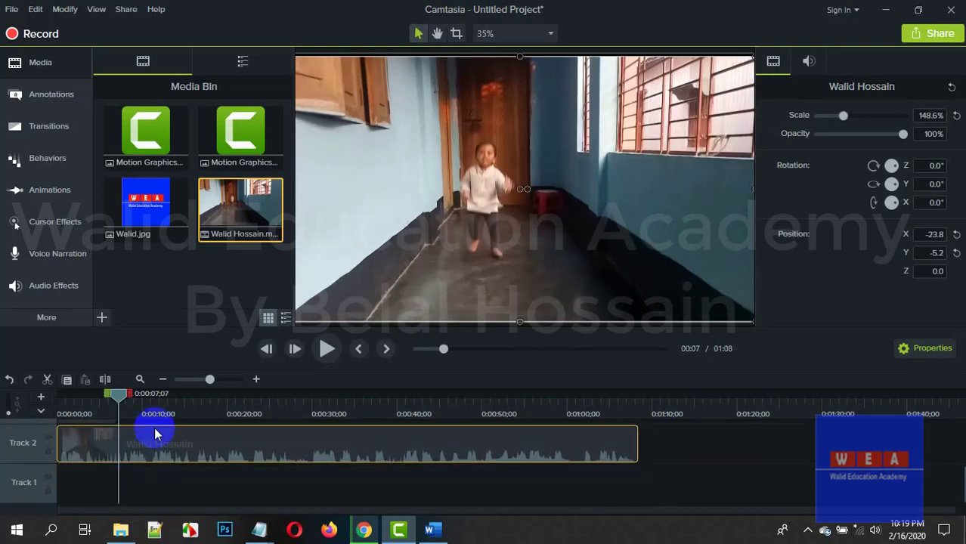
pyautogui.moveTo(121, 397); pyautogui.dragTo(63, 397)
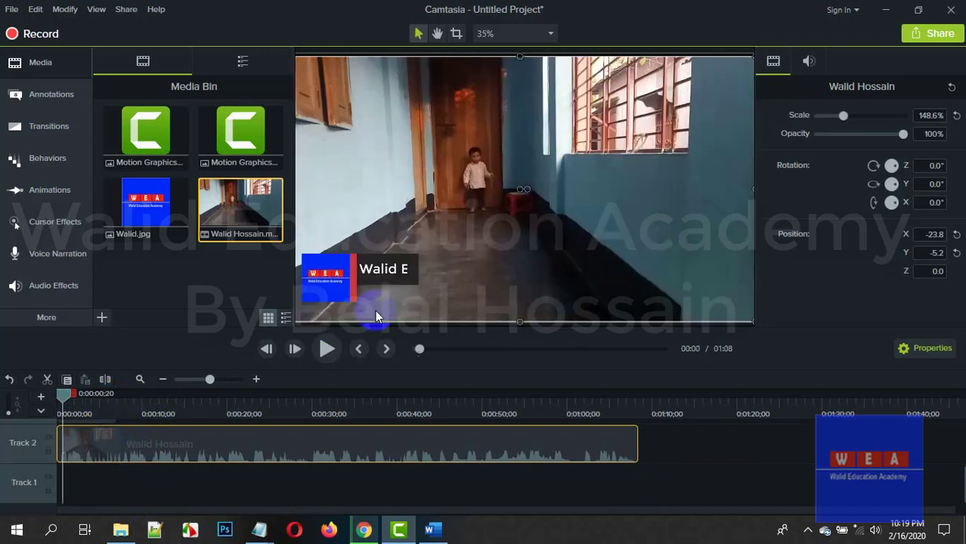
pyautogui.press('space')
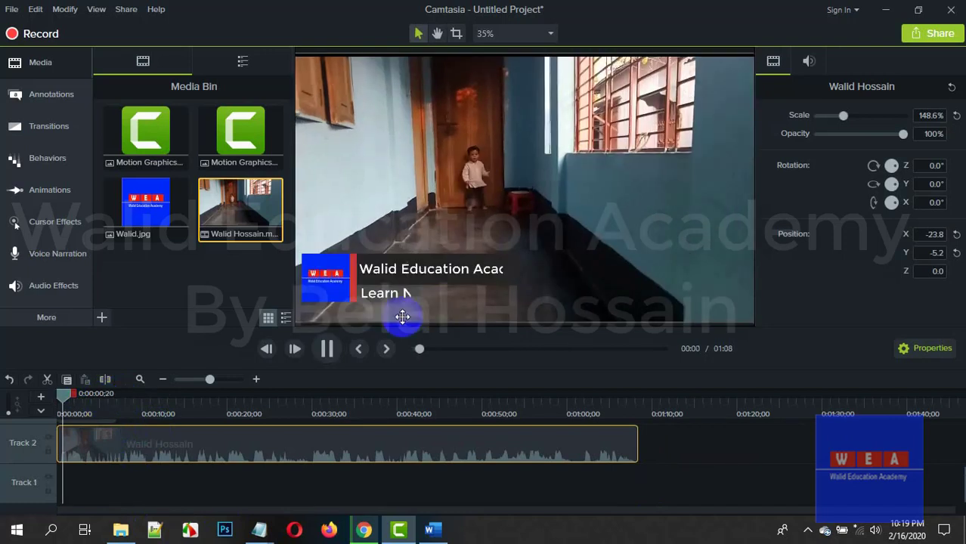
pyautogui.press('space')
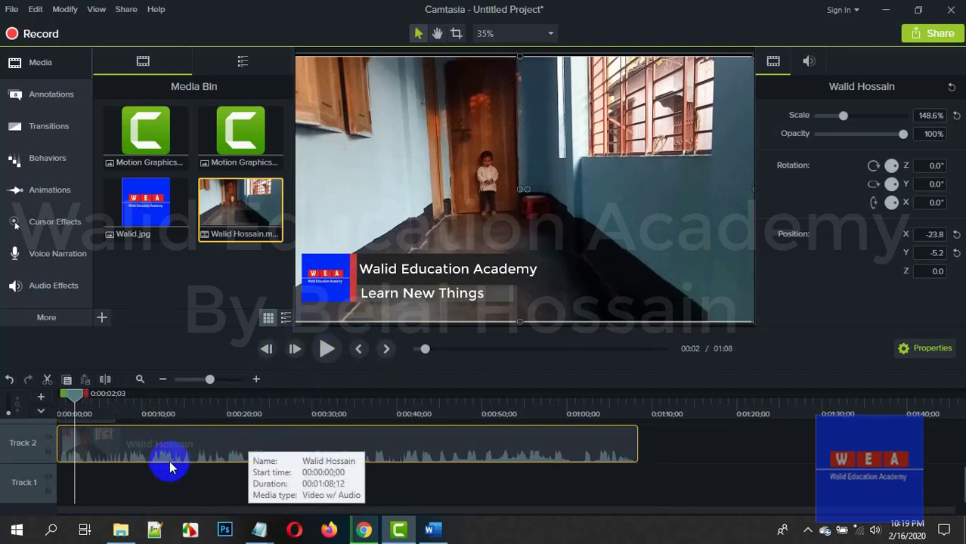
# - Separate and delete the video clip's audio, and move the silent clip to the start of Track 3, directly beneath the lower third
pyautogui.scroll(1, 144, 446)
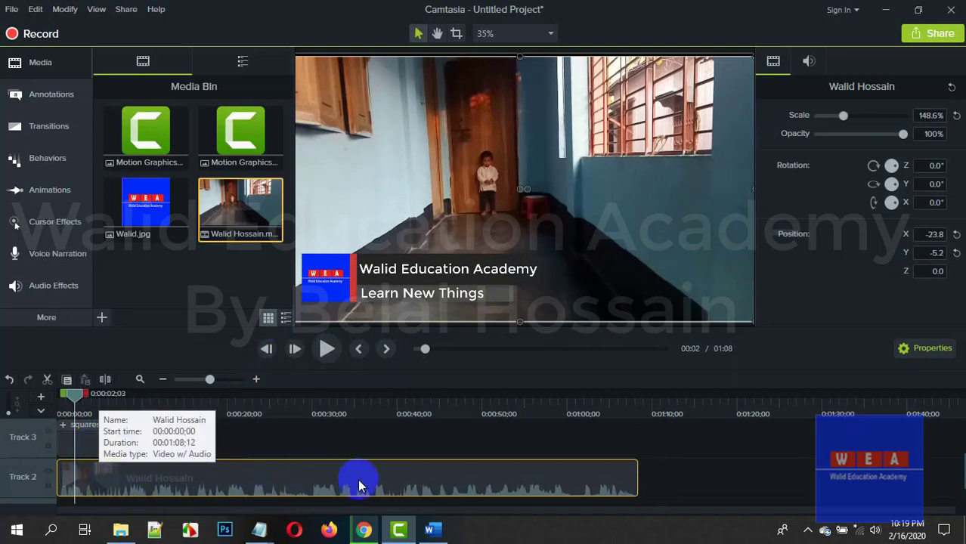
pyautogui.rightClick(298, 479)
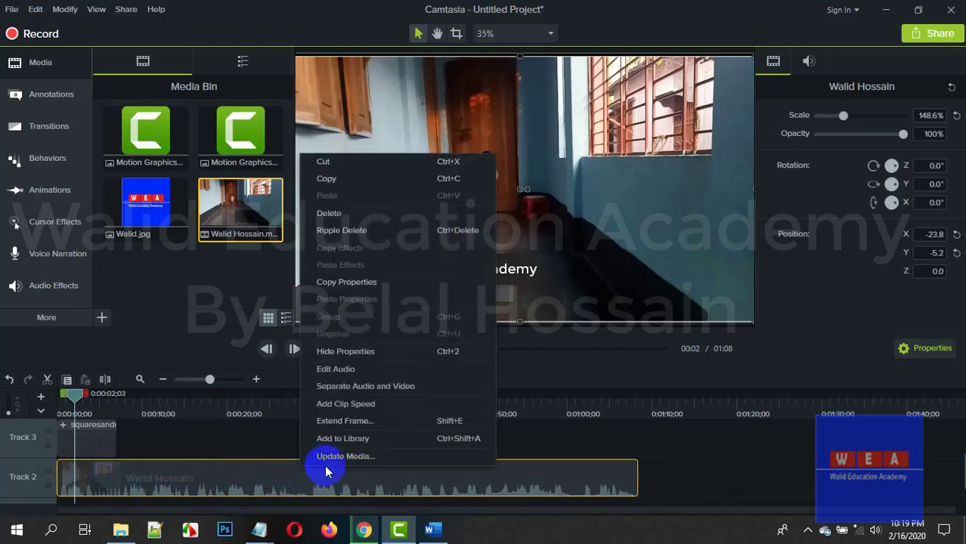
pyautogui.click(351, 389)
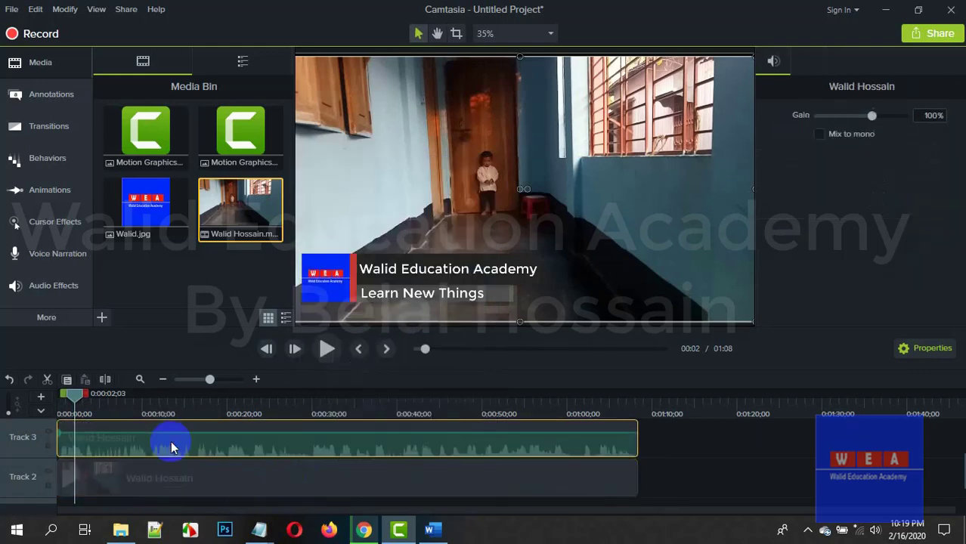
pyautogui.press('Delete')
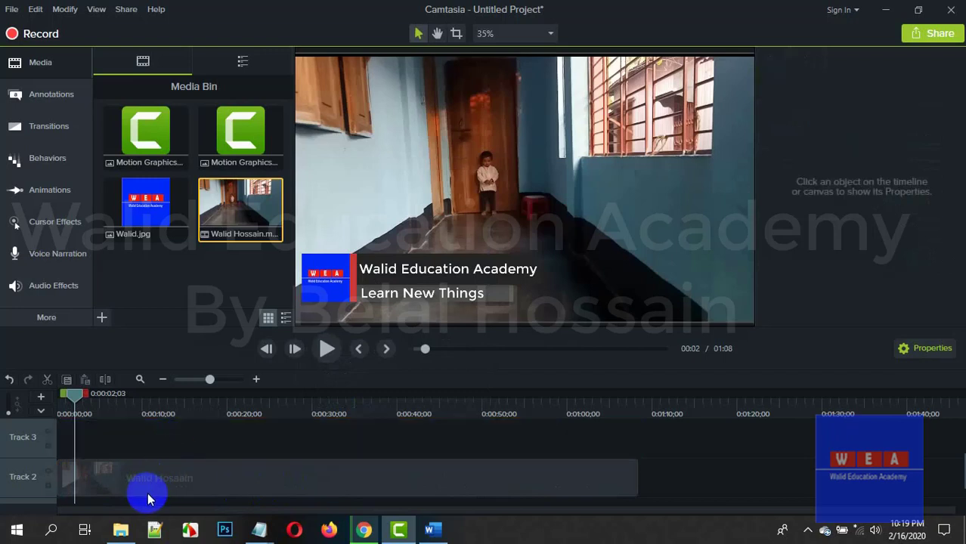
pyautogui.moveTo(139, 479); pyautogui.dragTo(125, 448)
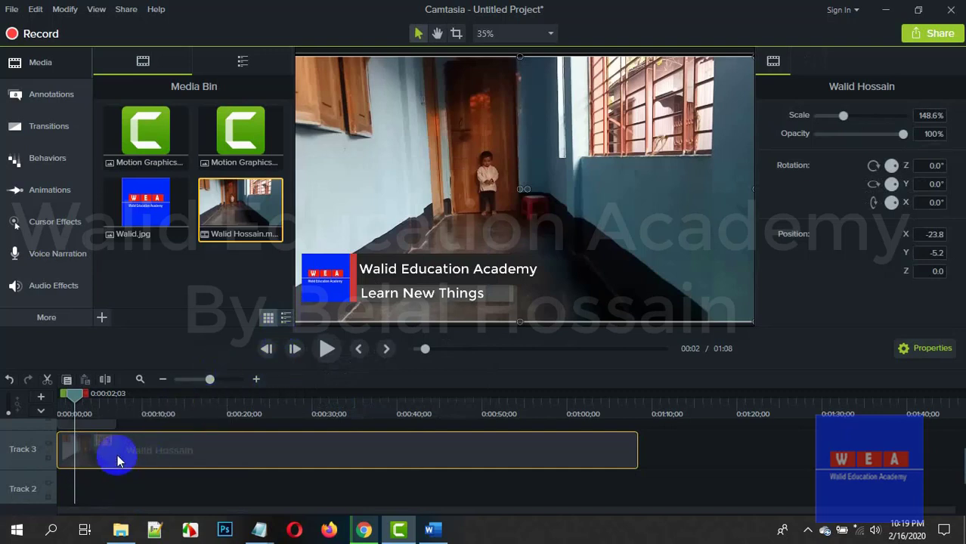
pyautogui.moveTo(118, 462); pyautogui.dragTo(67, 399)
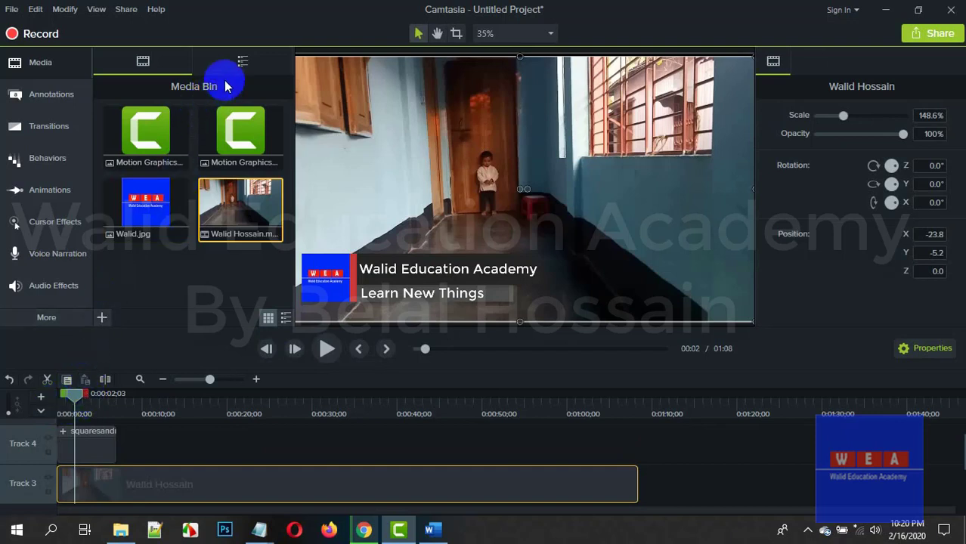
# - Add the asimpleway music track from the Library's Music Tracks to the start of Track 5, above the lower third
pyautogui.click(242, 64)
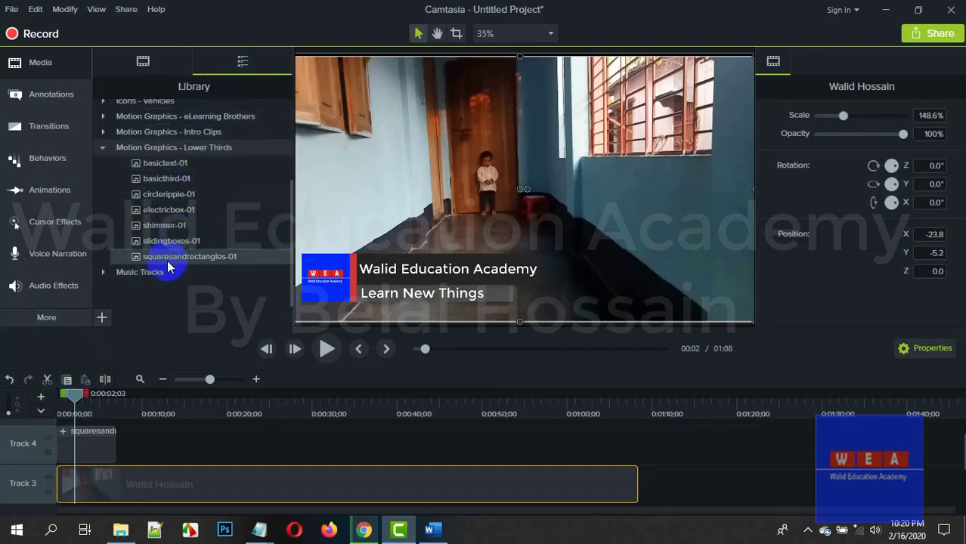
pyautogui.click(108, 275)
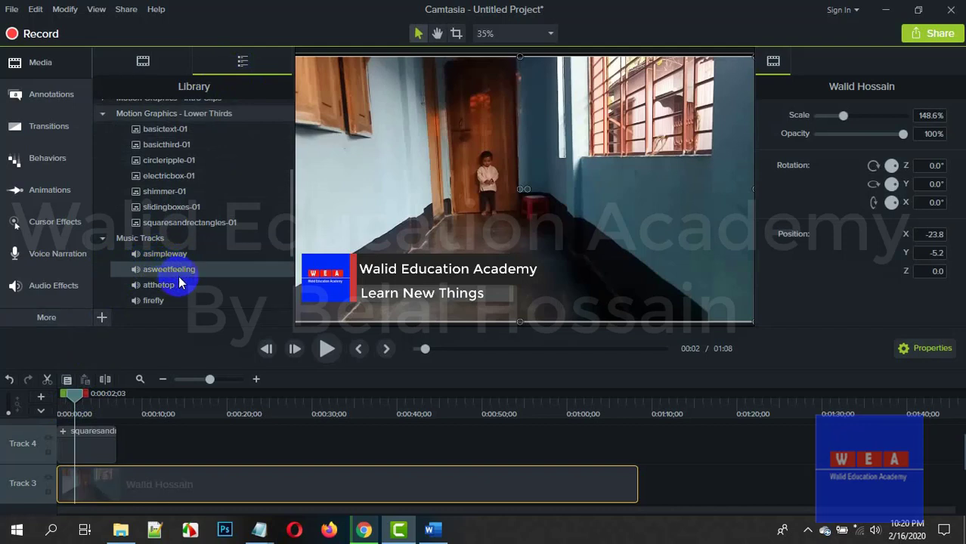
pyautogui.scroll(-1, 176, 281)
pyautogui.scroll(-2, 176, 249)
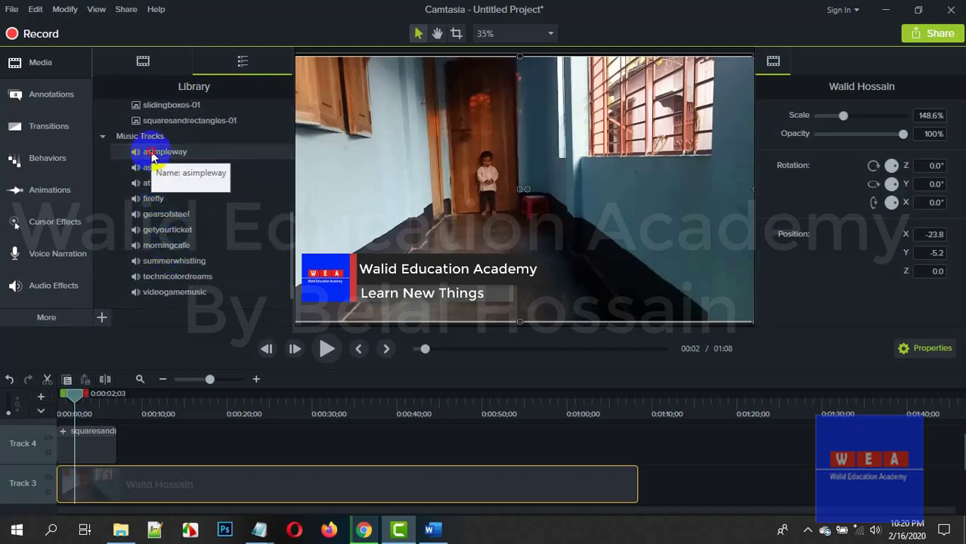
pyautogui.moveTo(132, 154); pyautogui.dragTo(59, 440)
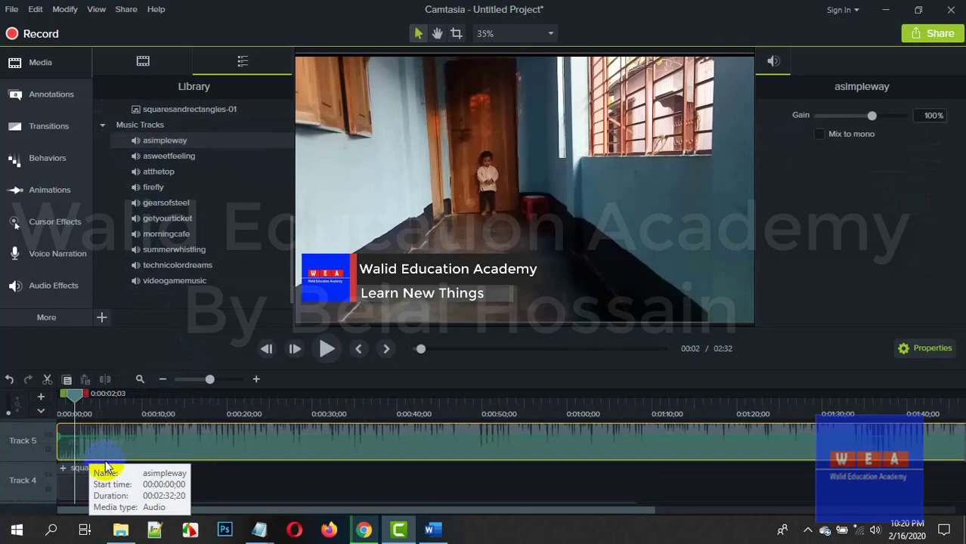
# - Split the asimpleway music at 0:00:02;03 and delete the portion after the split
pyautogui.click(248, 449)
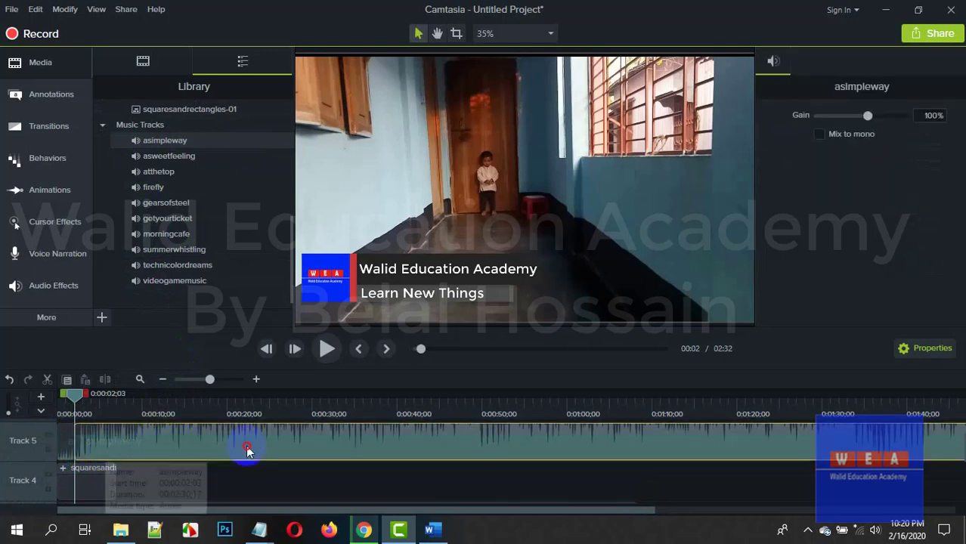
pyautogui.moveTo(248, 450); pyautogui.dragTo(334, 455)
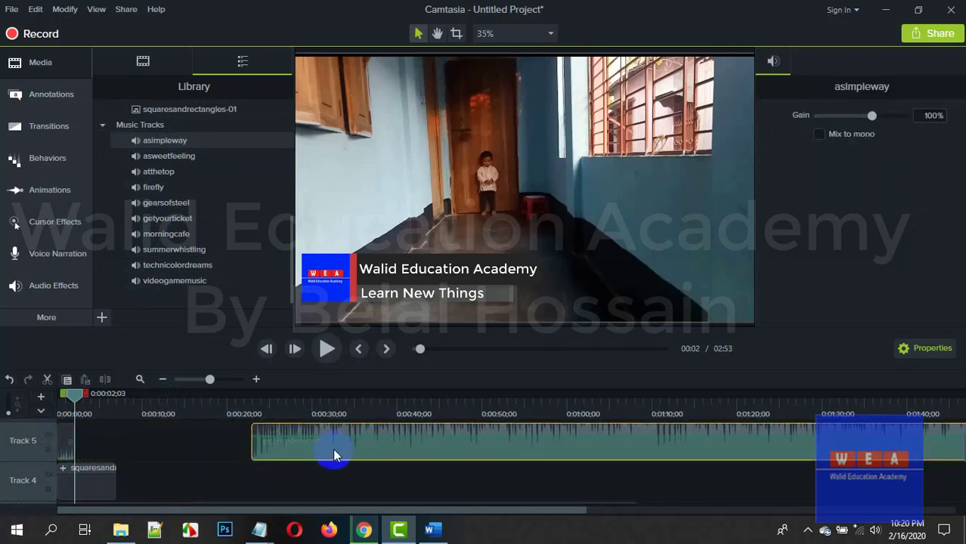
pyautogui.press('Delete')
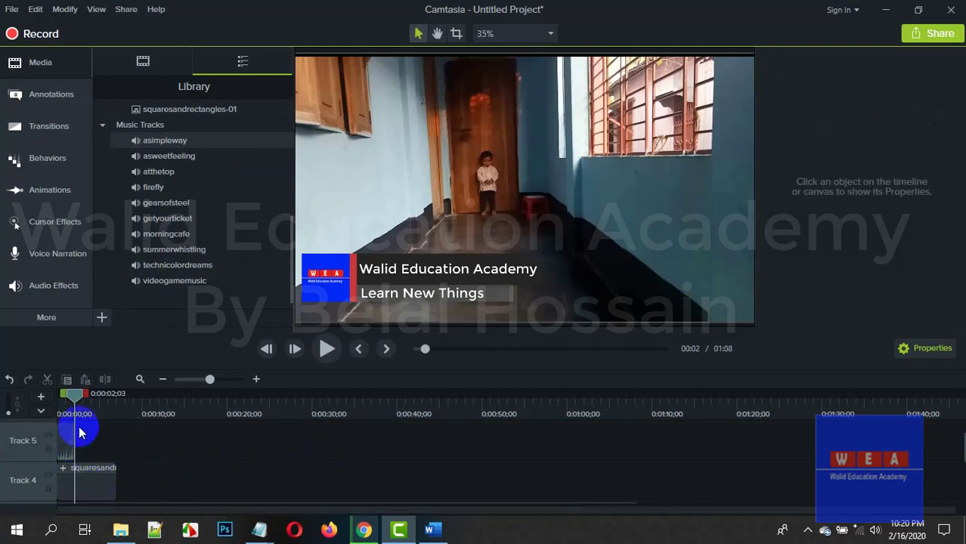
# - Preview the shortened music together with the lower third and video from 0:00:00;00
pyautogui.click(63, 450)
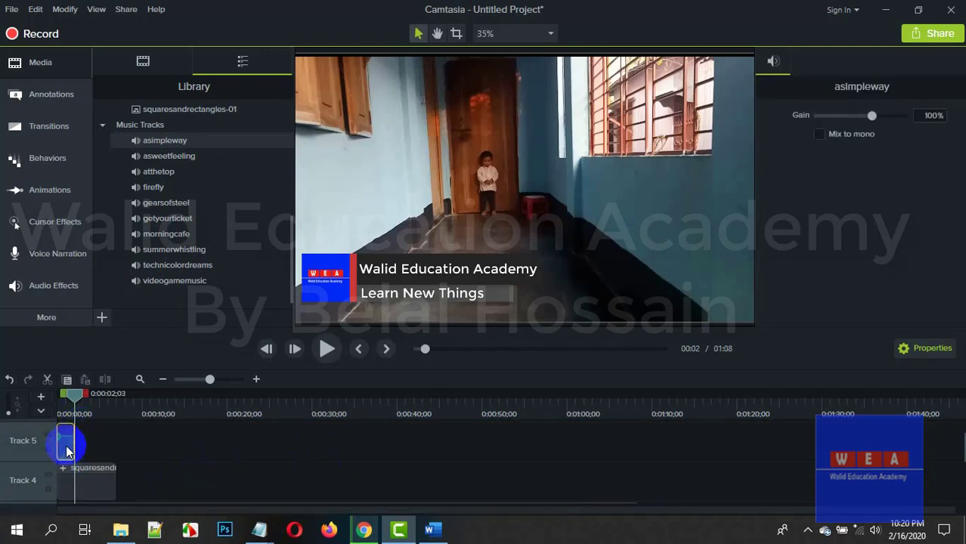
pyautogui.moveTo(71, 395); pyautogui.dragTo(51, 421)
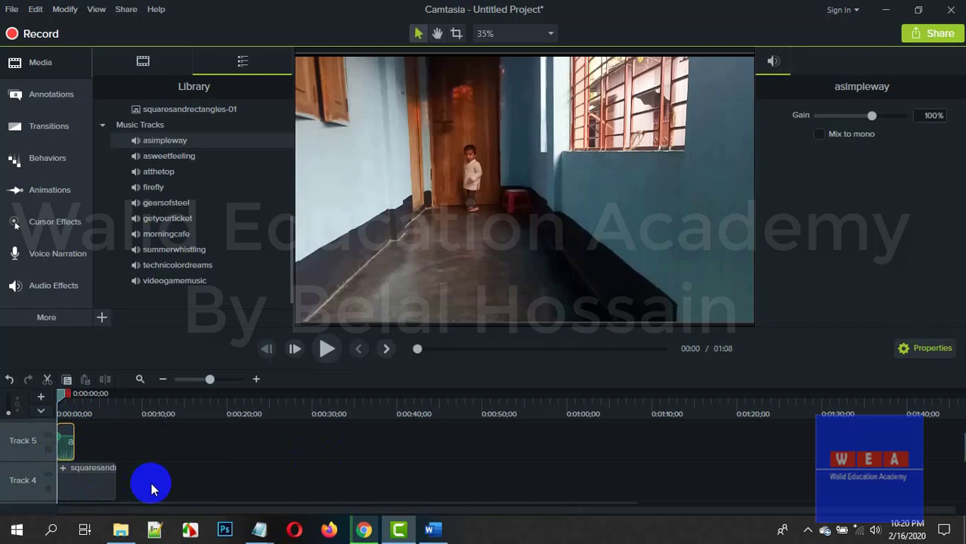
pyautogui.press('space')
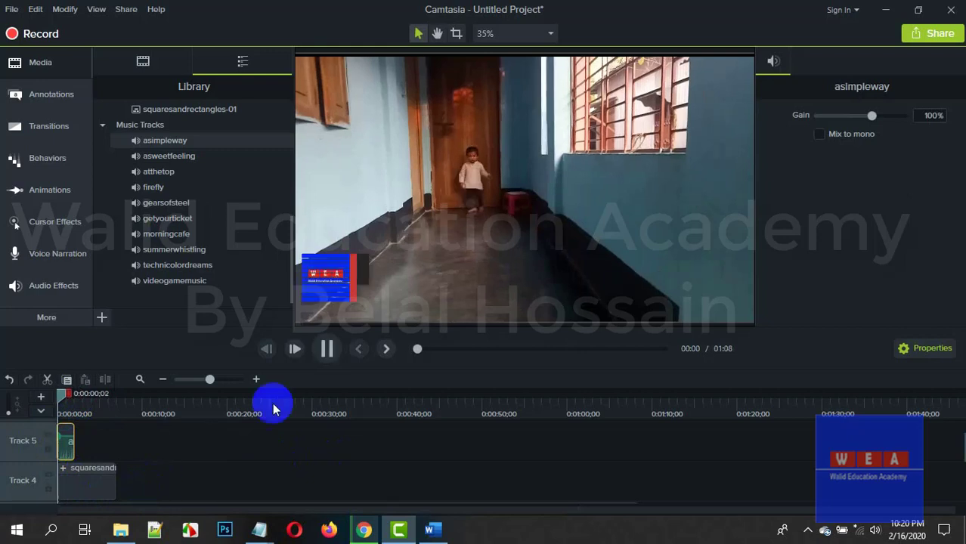
pyautogui.press('space')
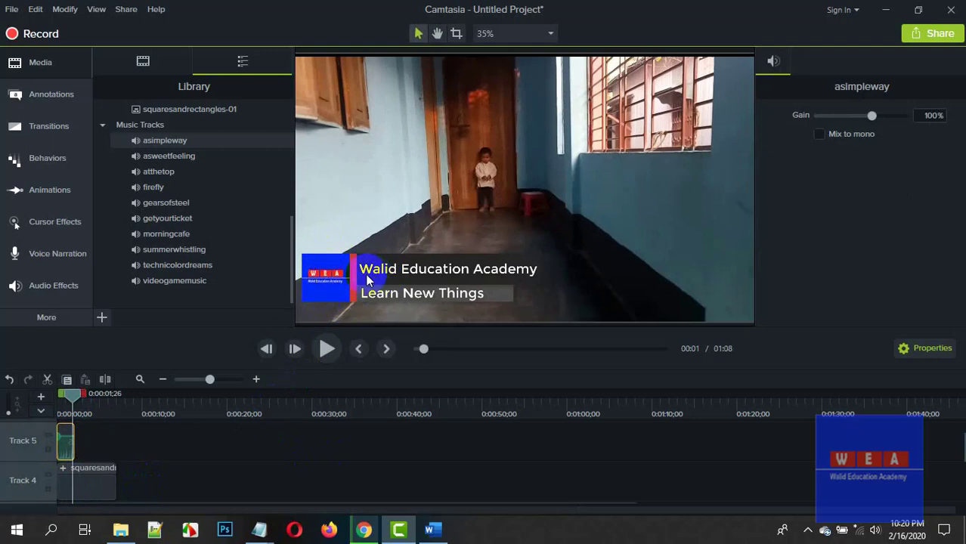
pyautogui.click(71, 445)
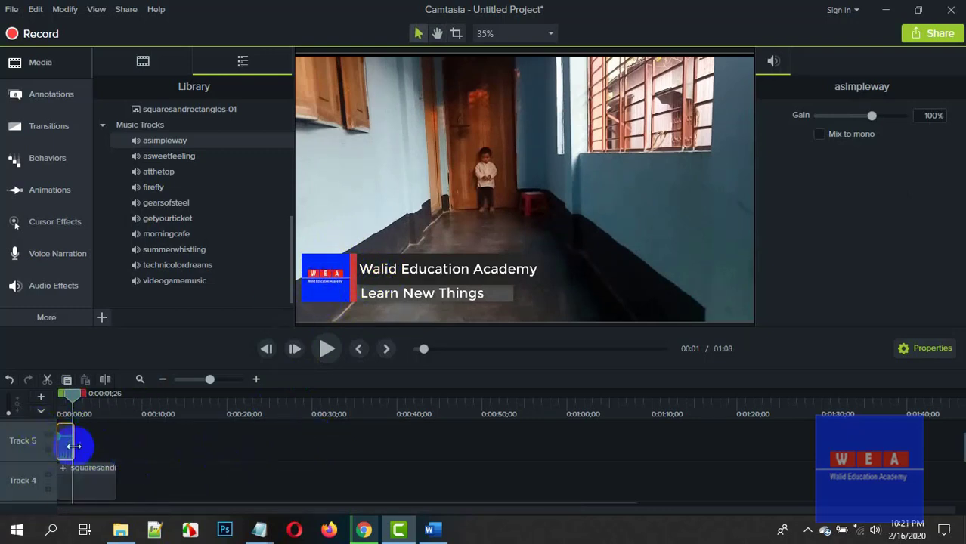
pyautogui.scroll(-1, 253, 457)
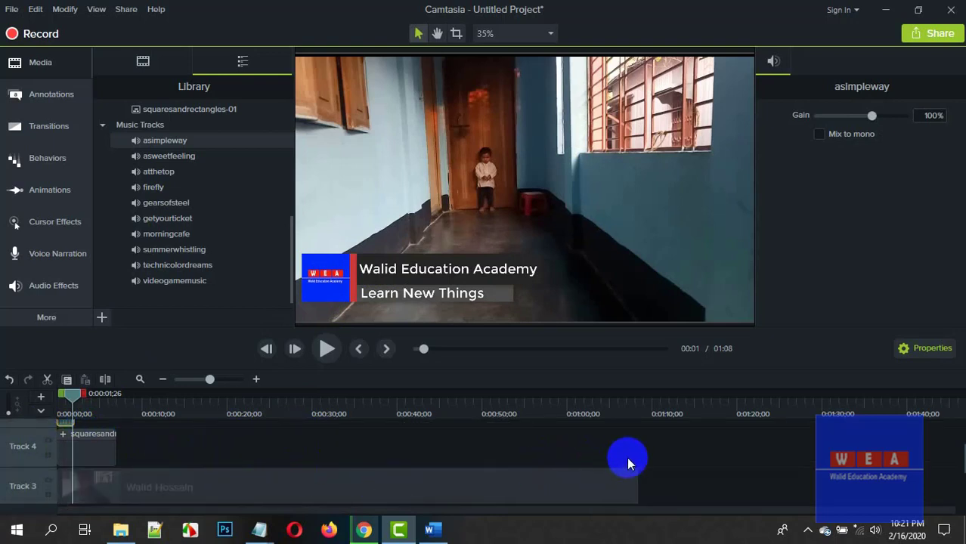